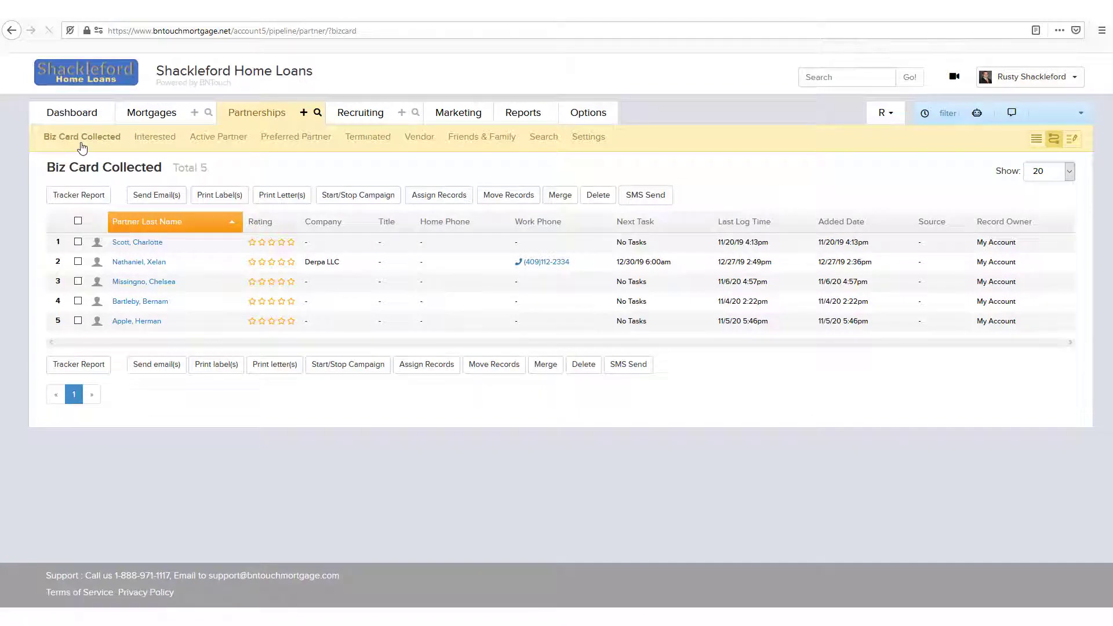
- Open the Derpa LLC partner record, set its Marketing Sequence to Interested and save the record
left_click(146, 267)
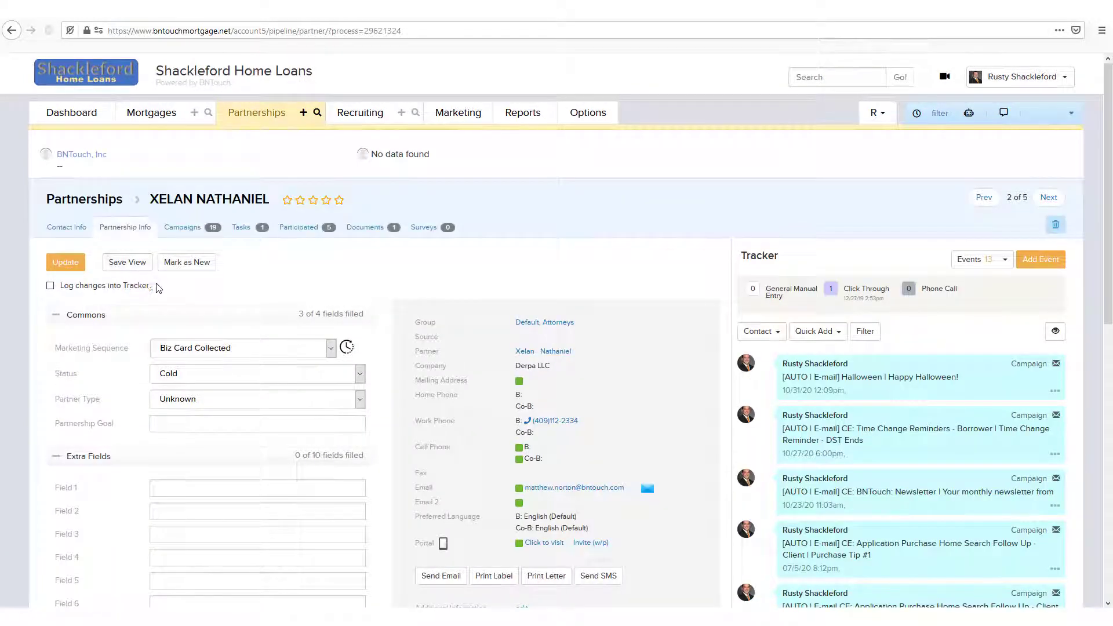
left_click(317, 350)
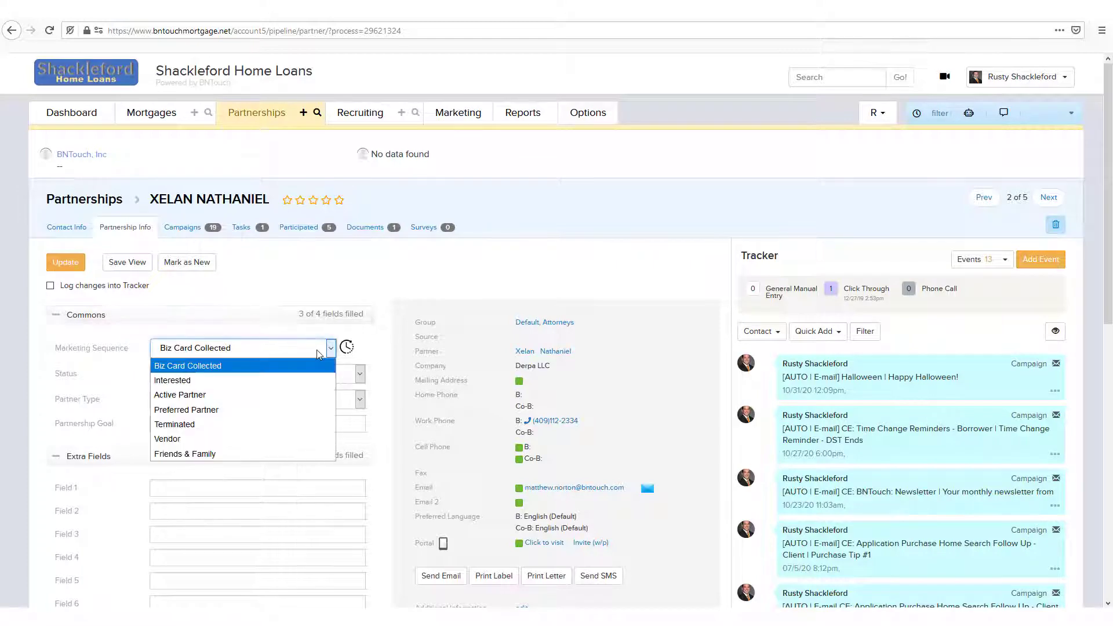
left_click(178, 384)
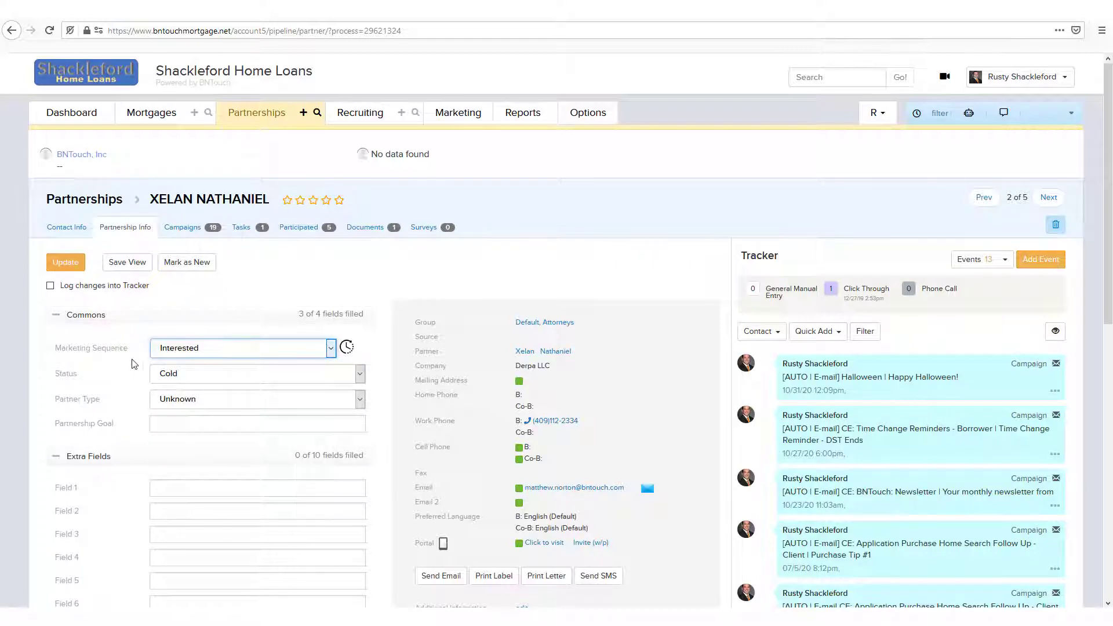
left_click(58, 267)
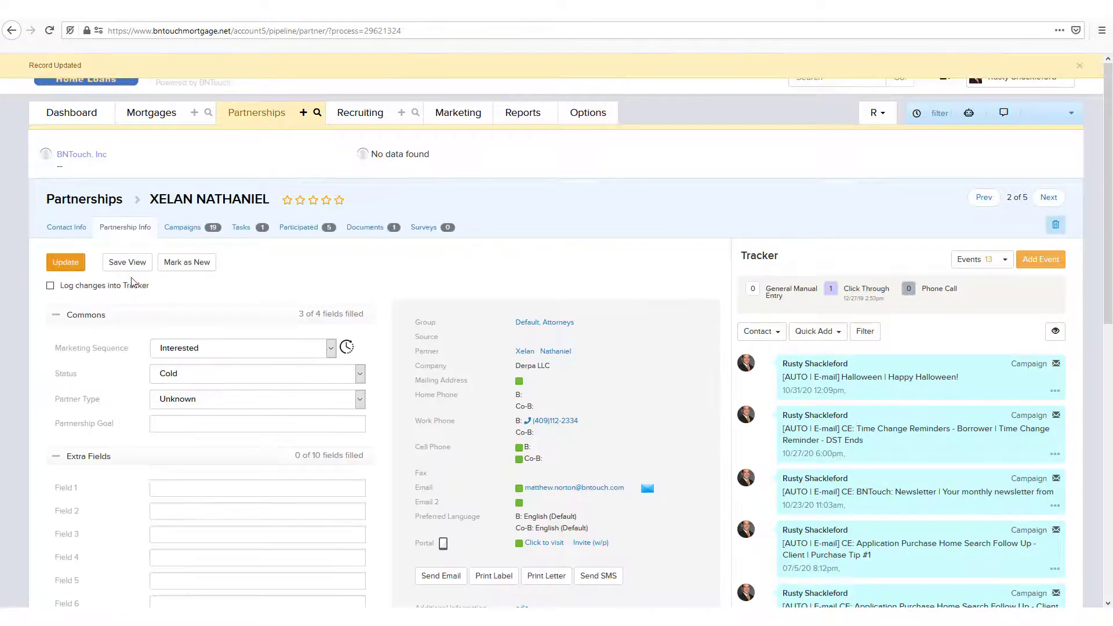
- Start the Default > First-Time Home Buyers campaign for this partner, keeping the start date of 11/11/2020 at 6 am
left_click(203, 234)
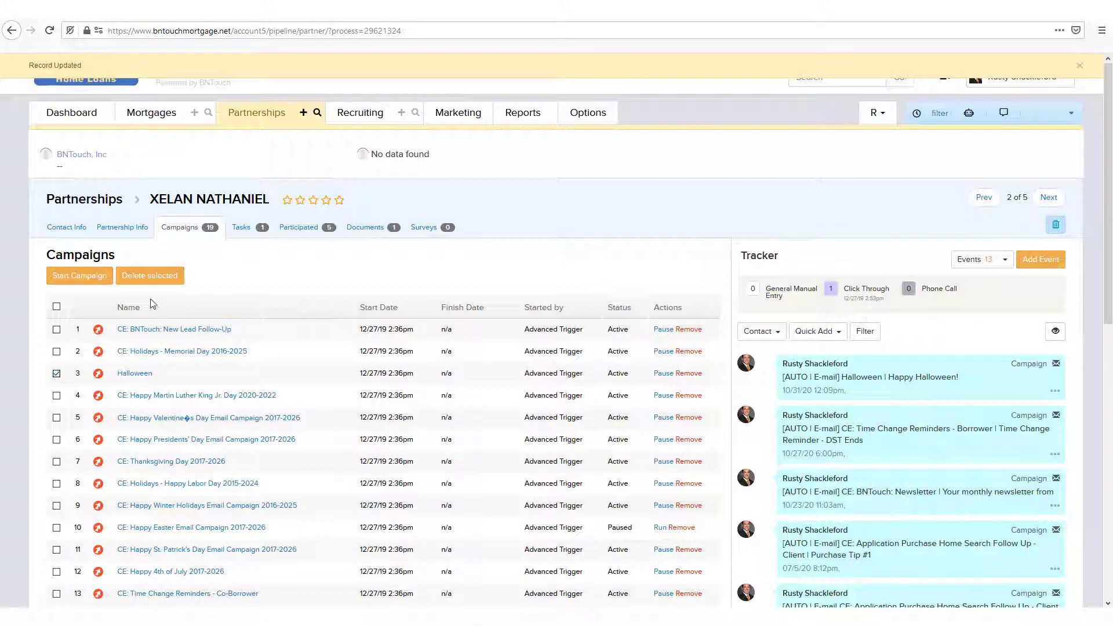
left_click(77, 277)
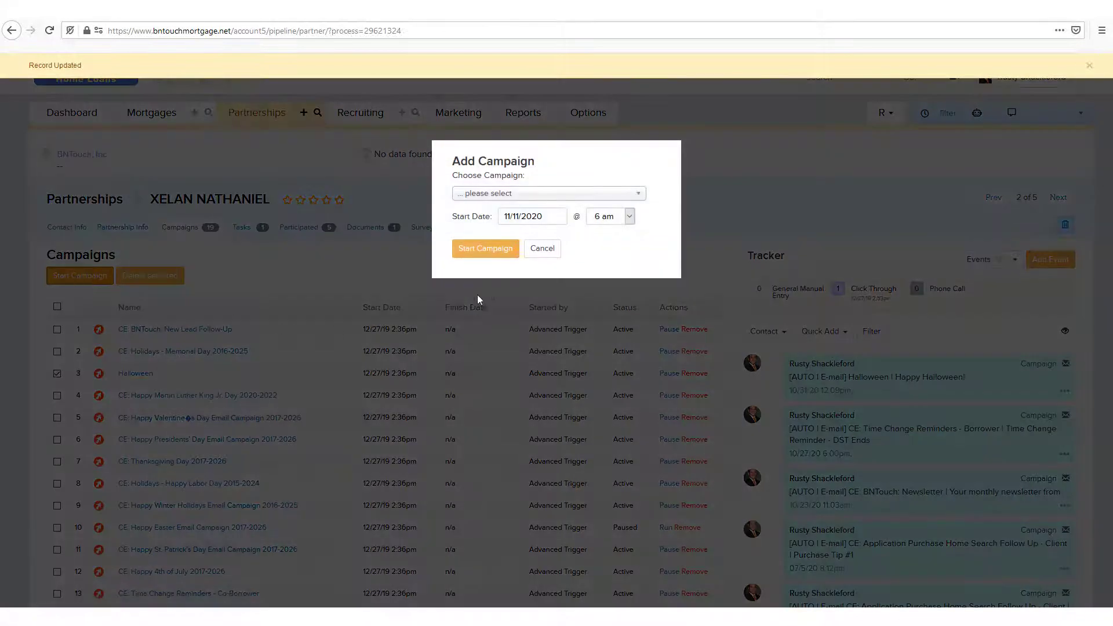
left_click(486, 198)
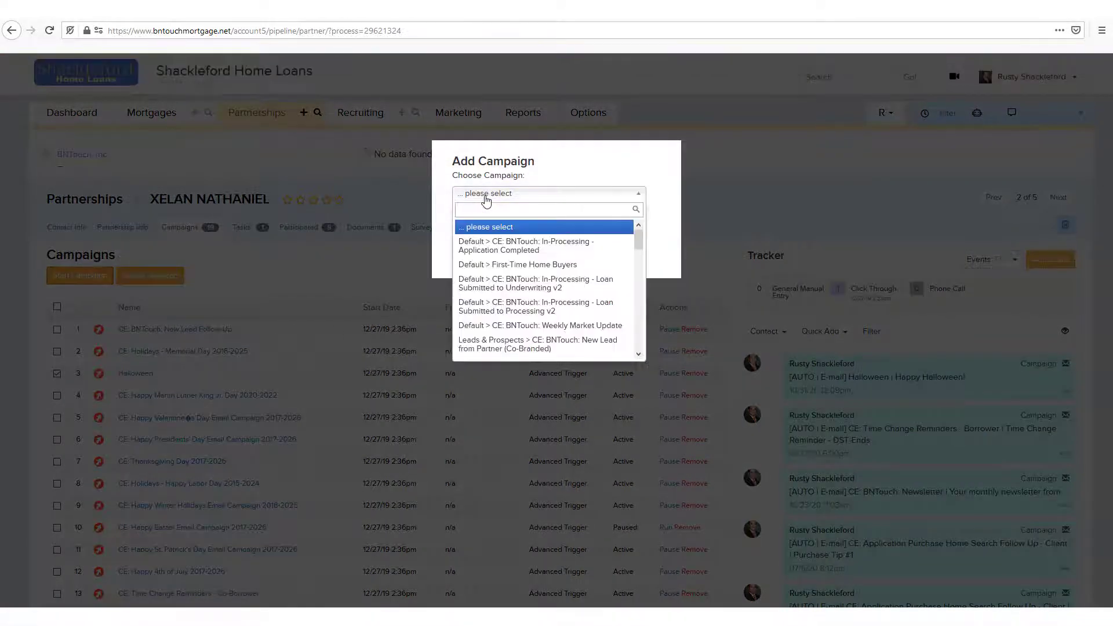
left_click(498, 267)
left_click(481, 247)
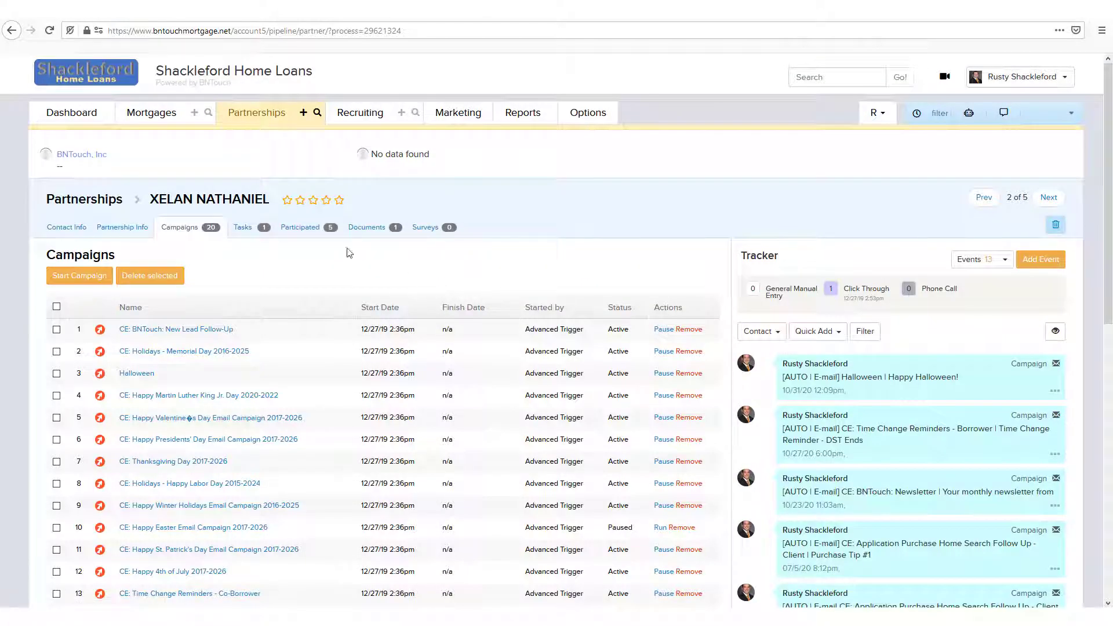
- Open the first record in the Active Partner list and review its contact information fields
left_click(244, 230)
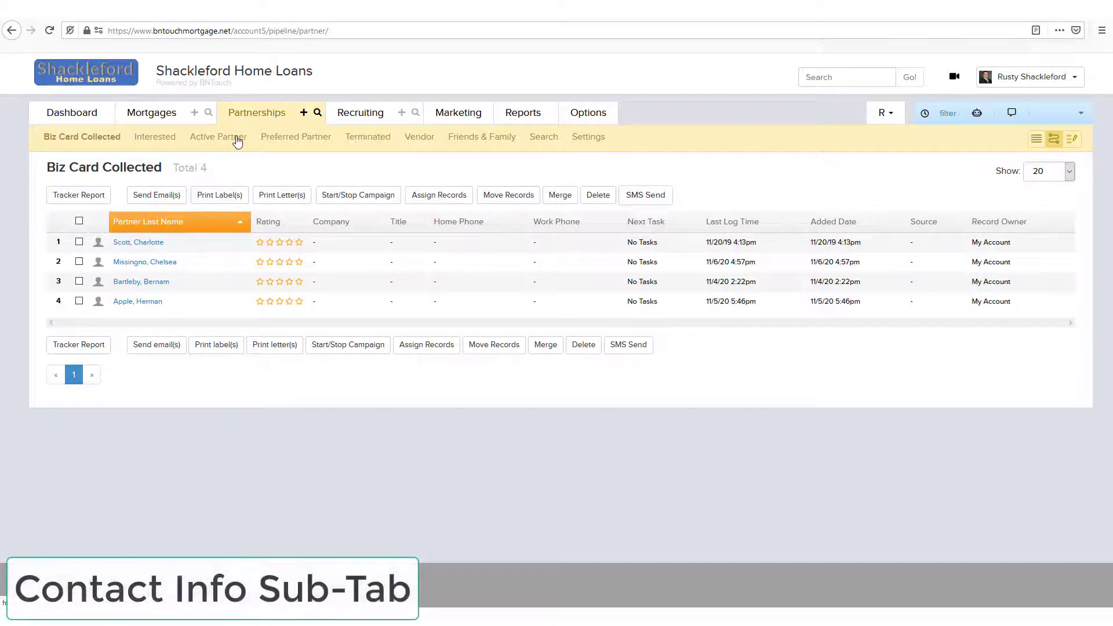
left_click(237, 139)
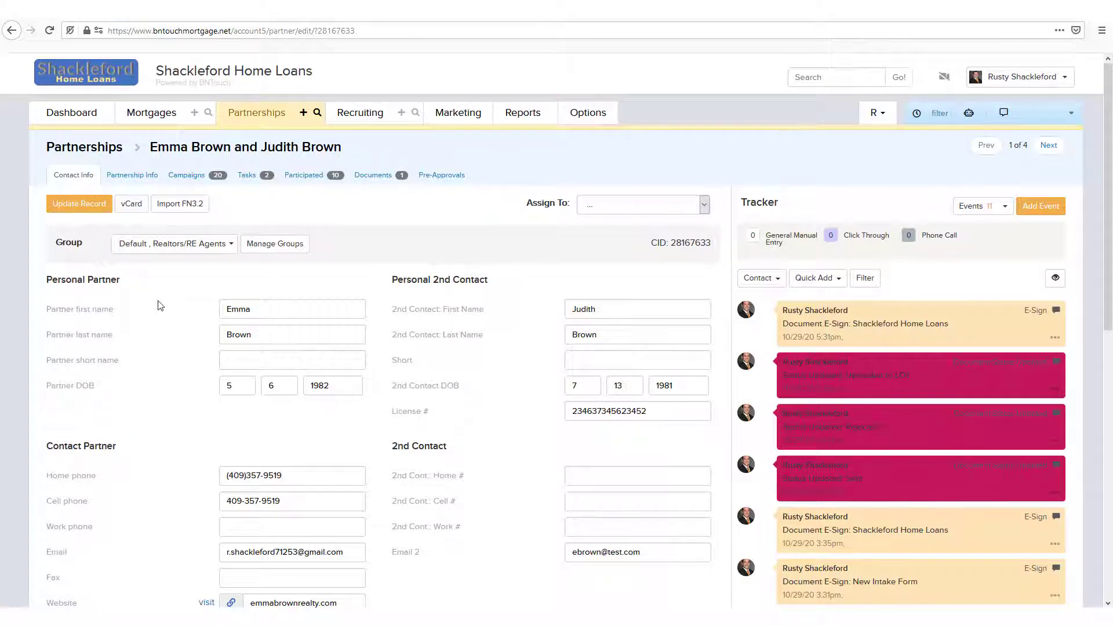
scroll(382, 438, "down", 2)
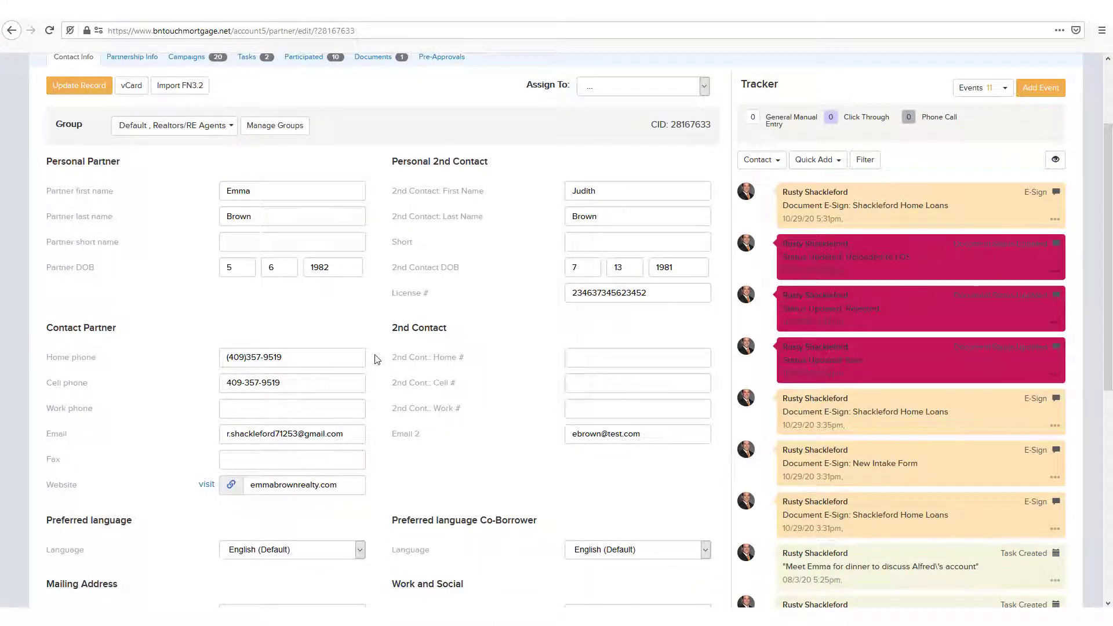
scroll(377, 360, "down", 1)
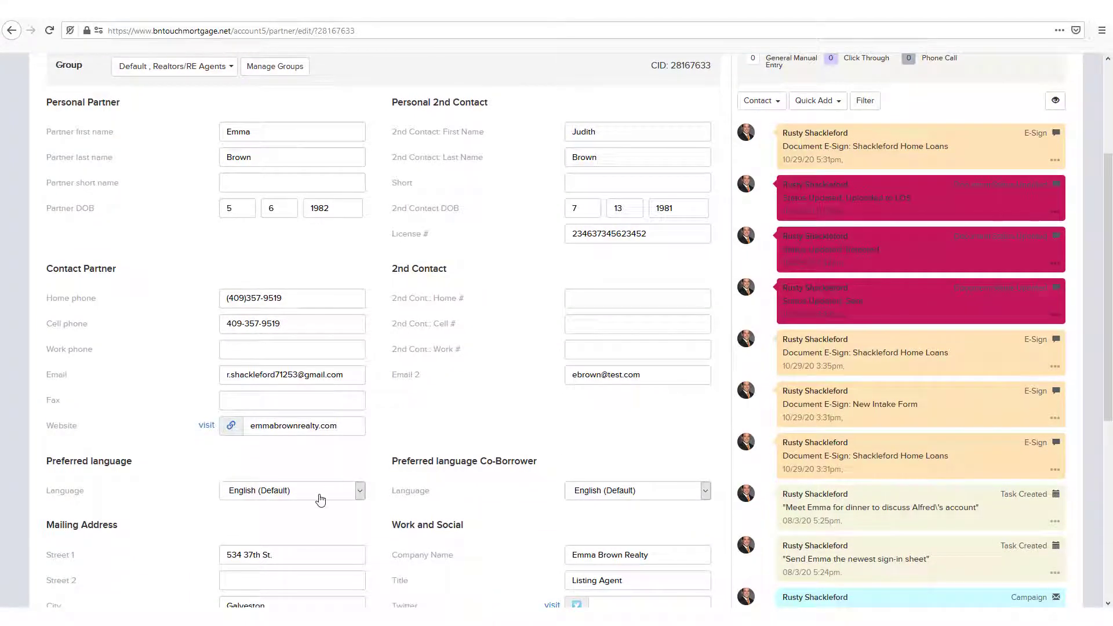
scroll(324, 501, "down", 4)
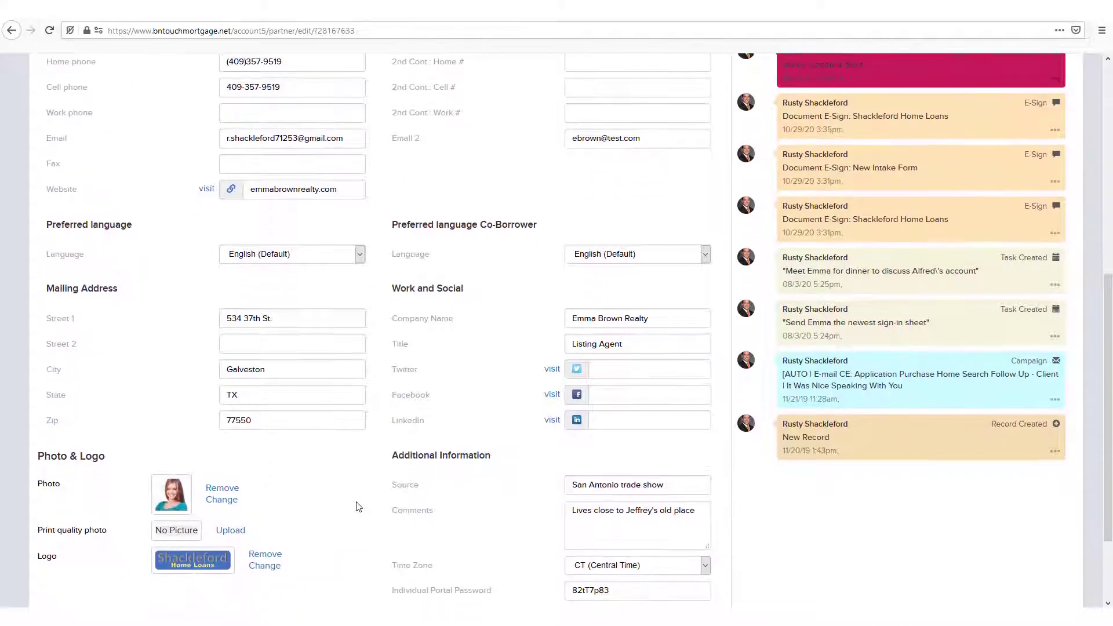
scroll(359, 506, "down", 2)
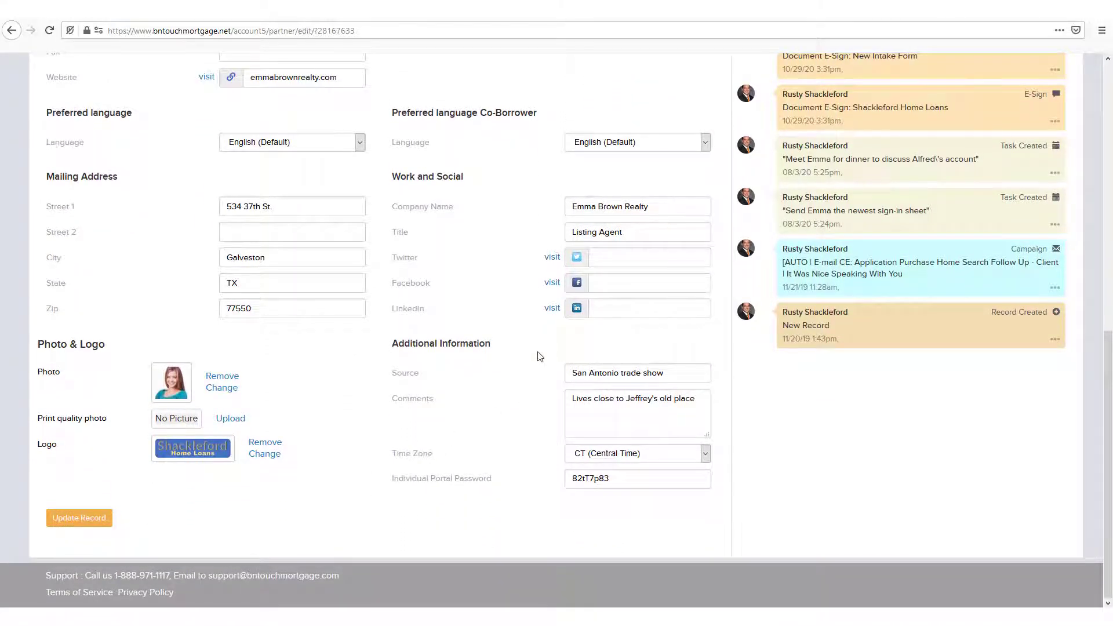
scroll(538, 354, "up", 3)
scroll(537, 355, "up", 3)
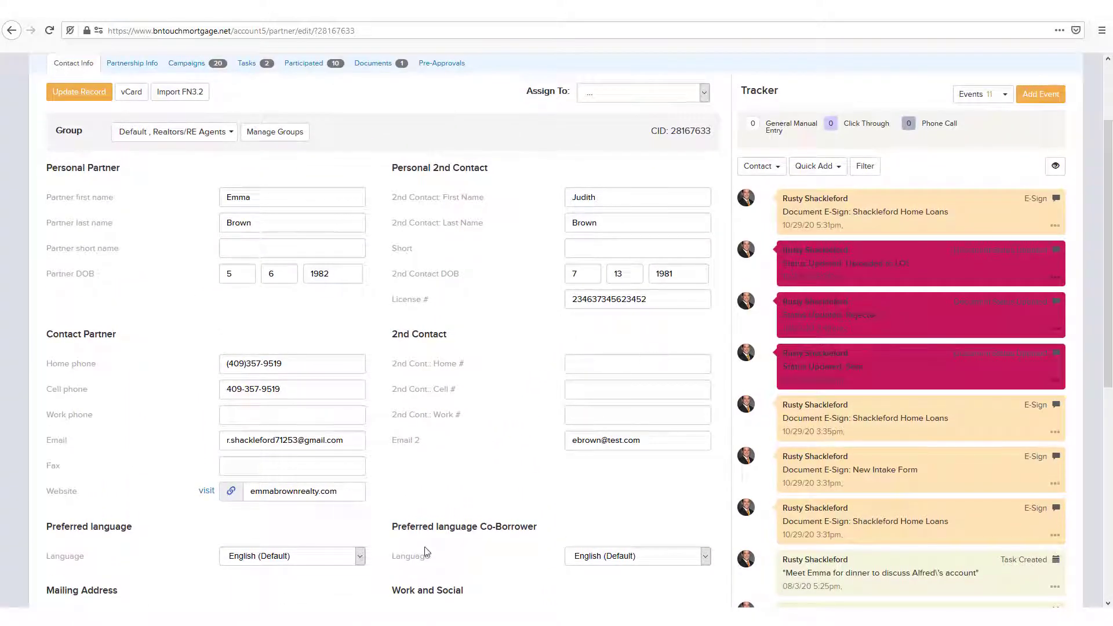
- Keep the partner's preferred language at English (Default) and set the co-borrower's preferred language to Spanish
left_click(326, 556)
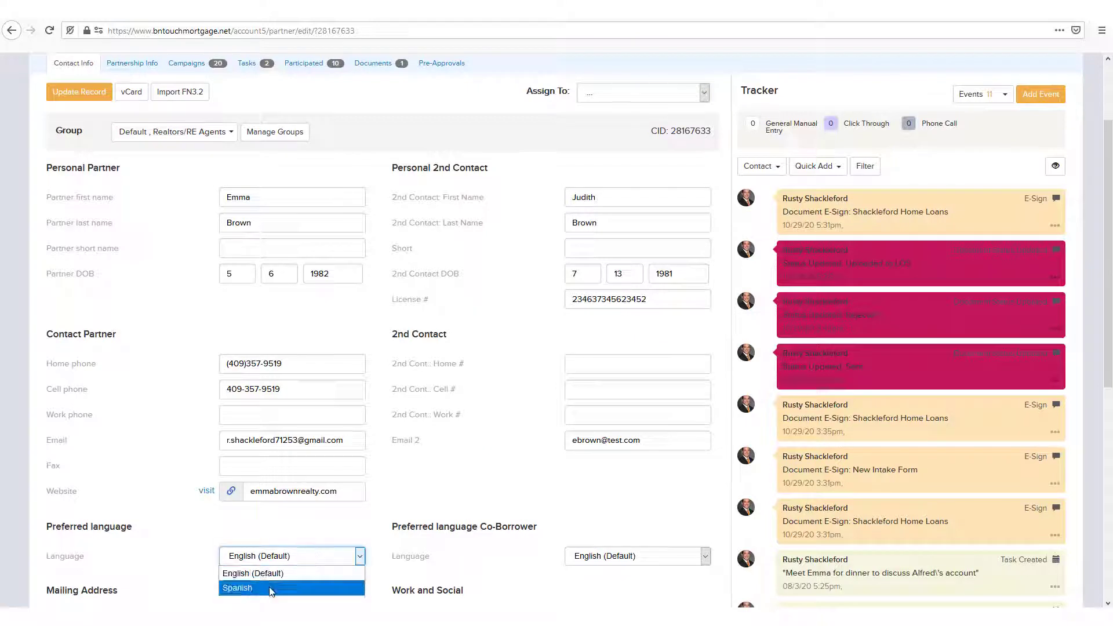
left_click(308, 573)
left_click(670, 561)
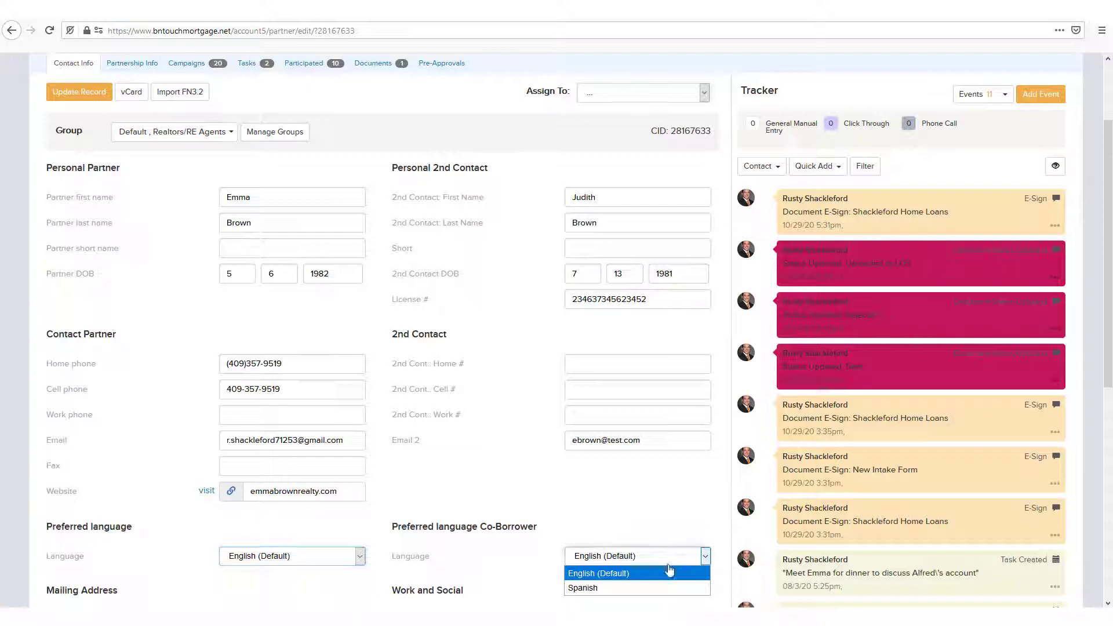
left_click(614, 588)
left_click(541, 572)
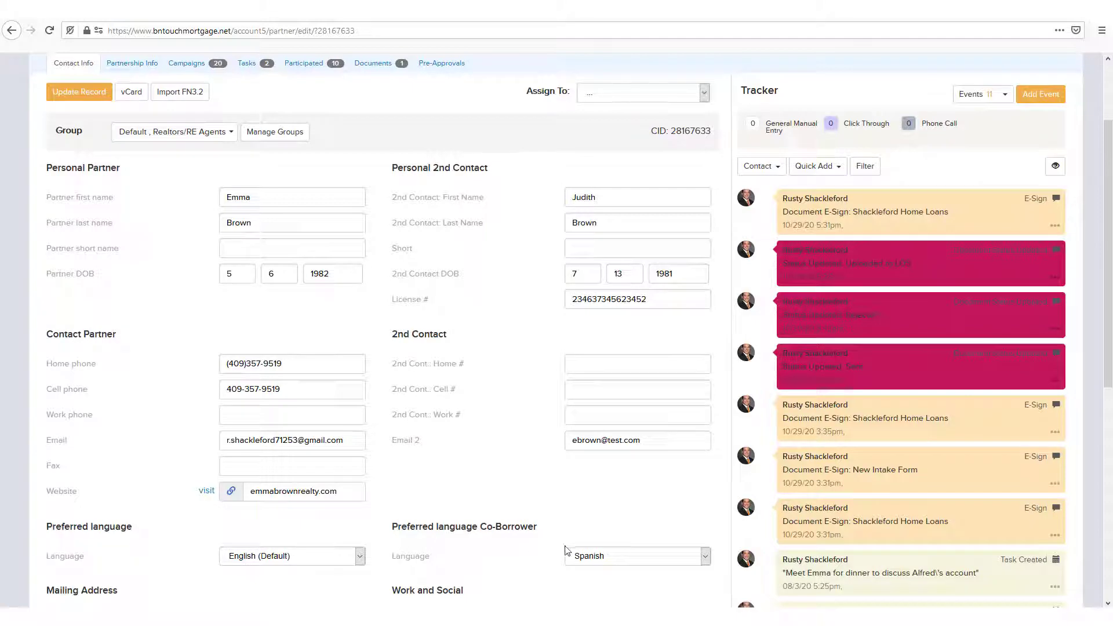
- Select CT (Central Time) as the partner's time zone and highlight the Individual Portal Password
scroll(290, 534, "down", 7)
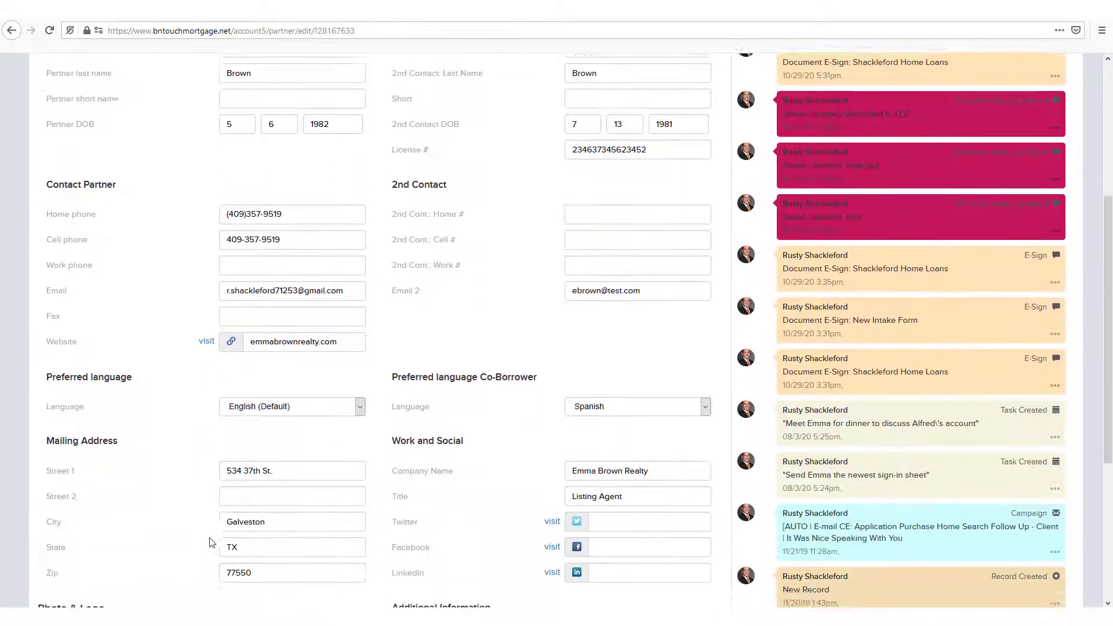
scroll(189, 534, "down", 1)
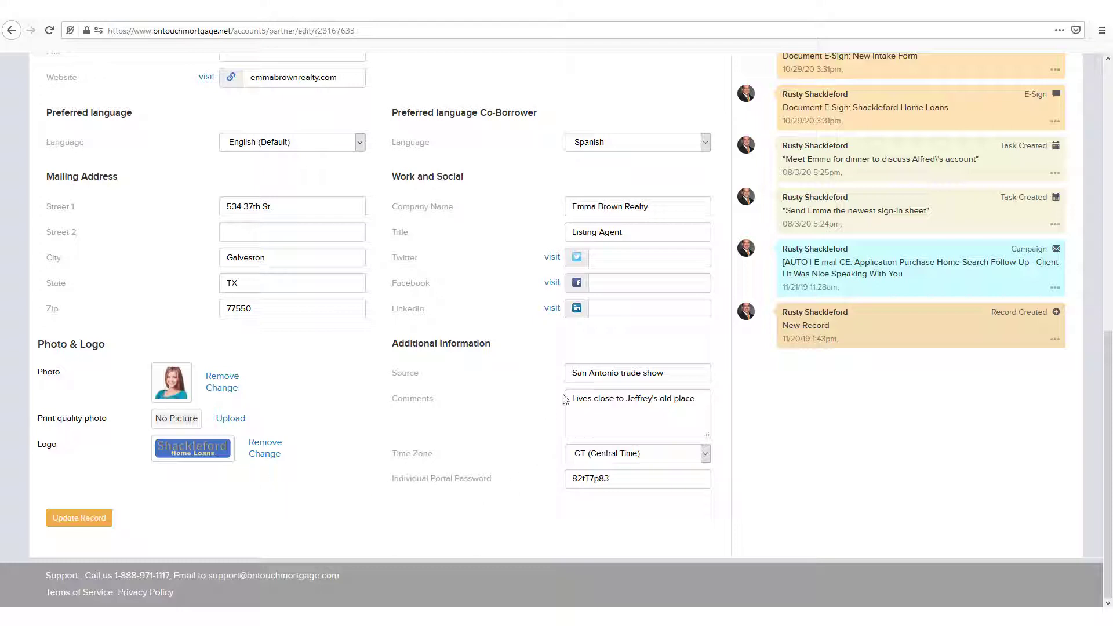
left_click(582, 456)
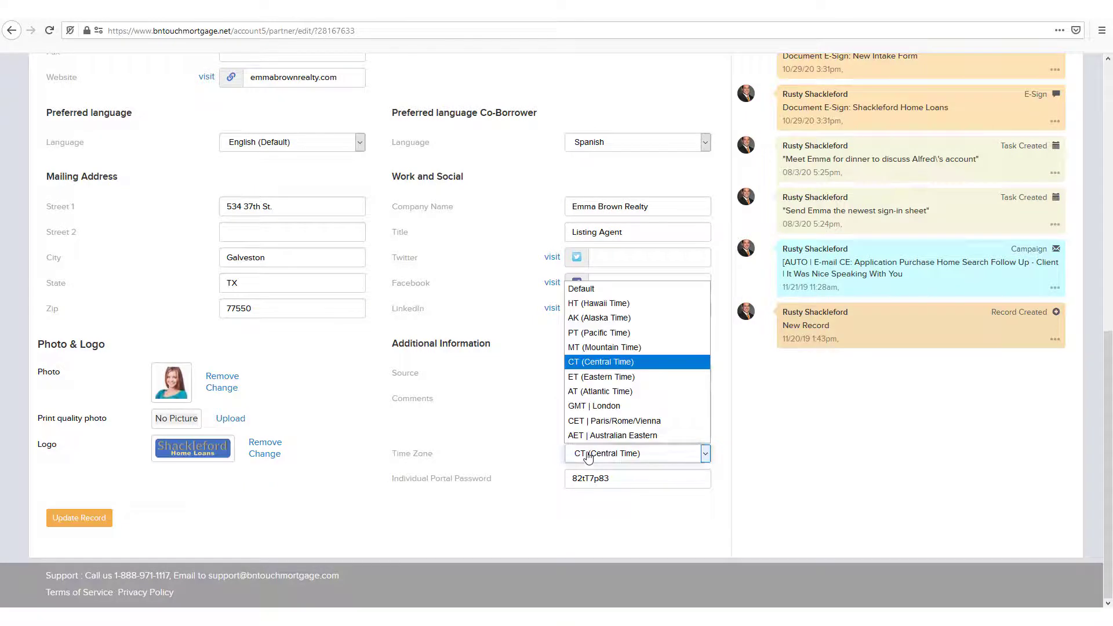
left_click(701, 363)
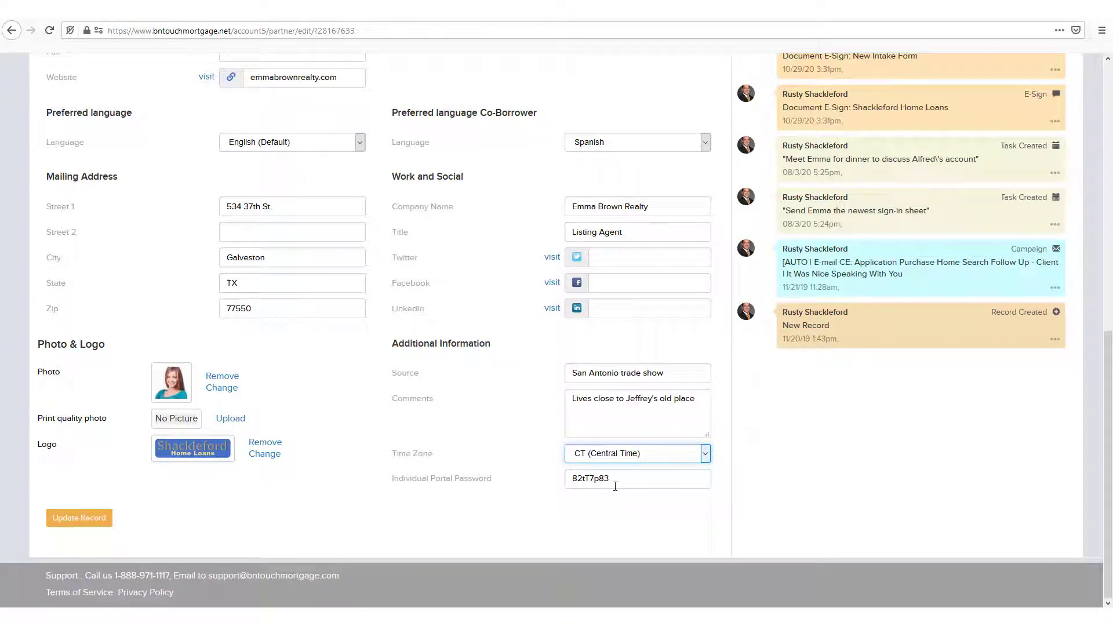
key("Tab")
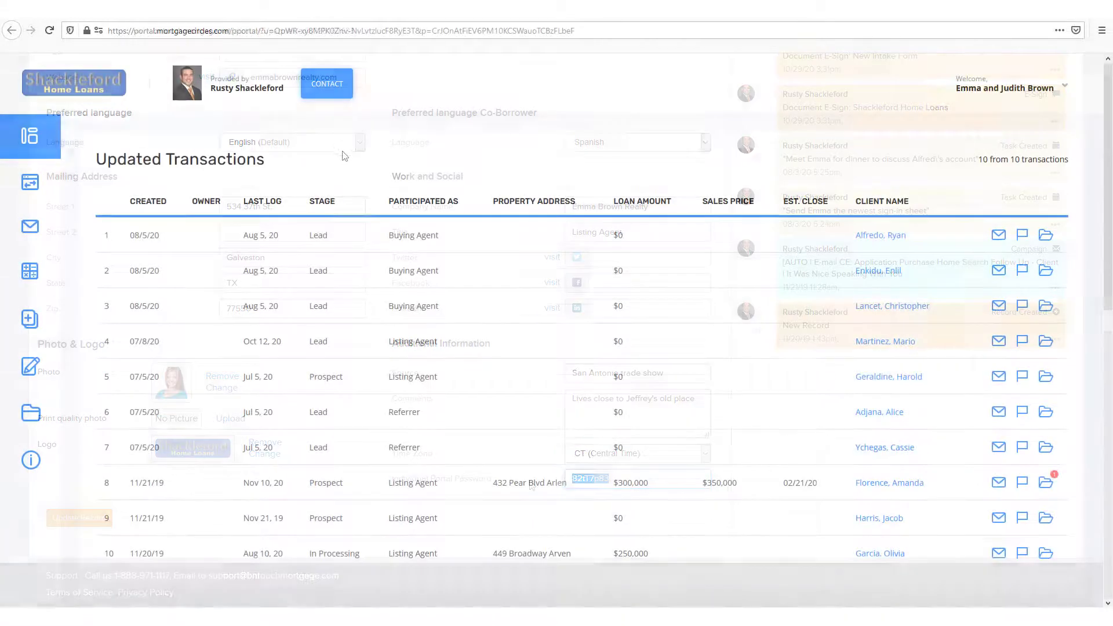
- Switch to the partner portal and examine its dashboard reports and the Pre-Approval Calculator
scroll(373, 179, "down", 5)
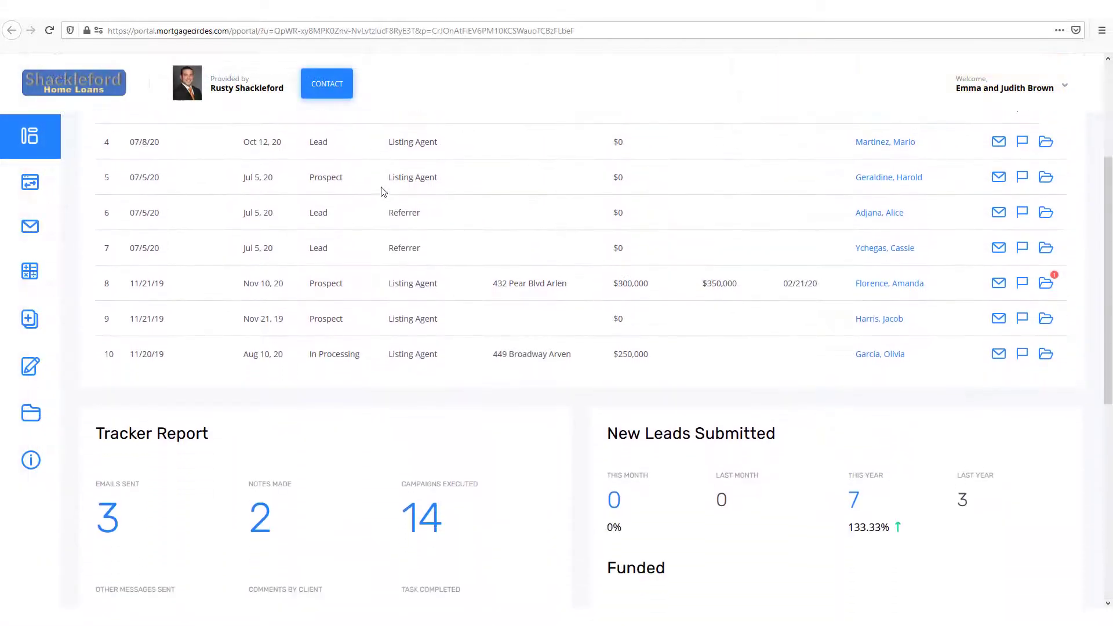
scroll(397, 249, "down", 2)
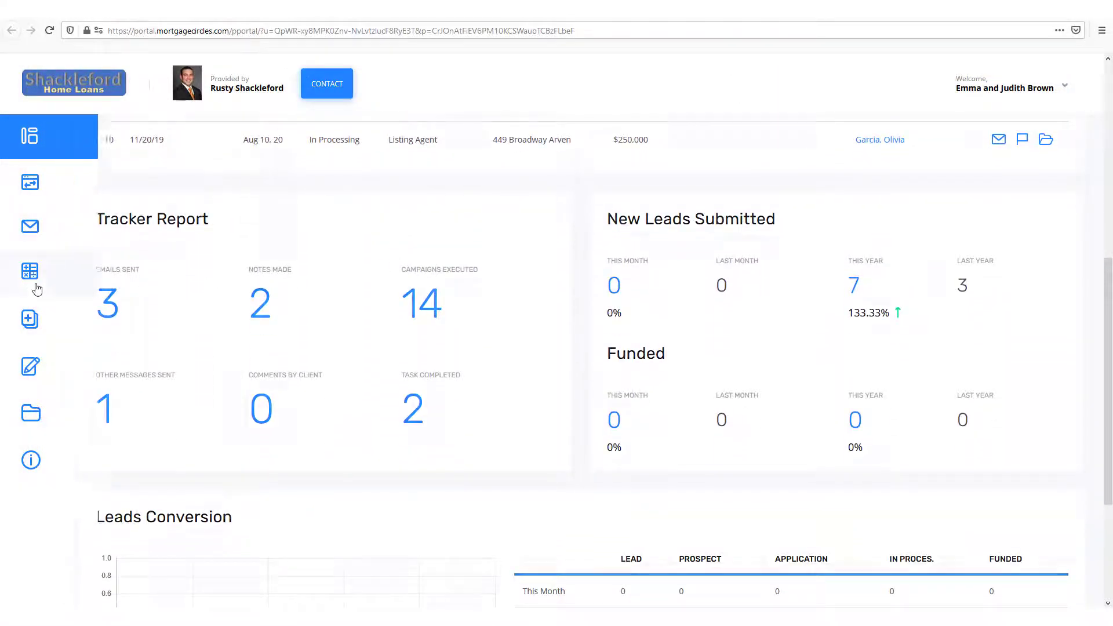
left_click(95, 279)
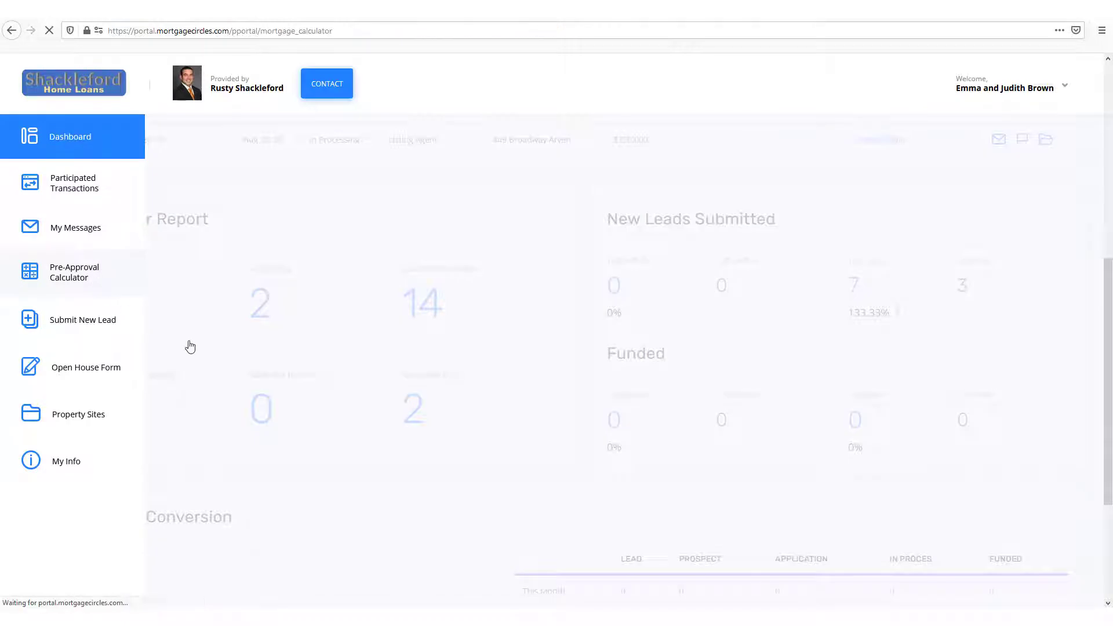
scroll(463, 348, "down", 3)
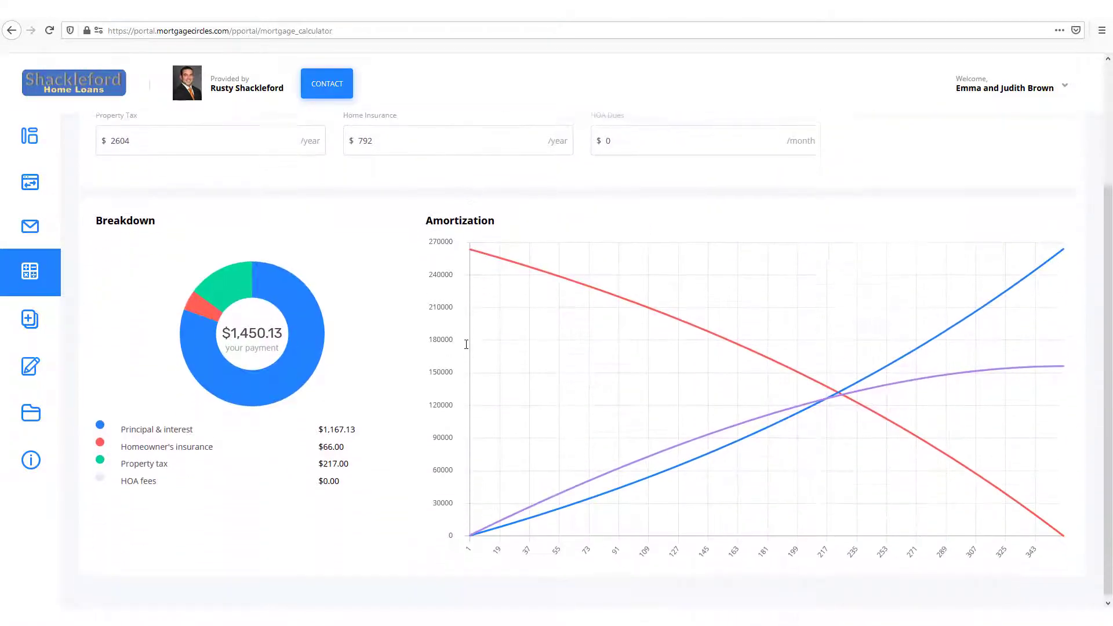
- Open the portal's Submit New Lead form and look through its fields
mouse_move(36, 328)
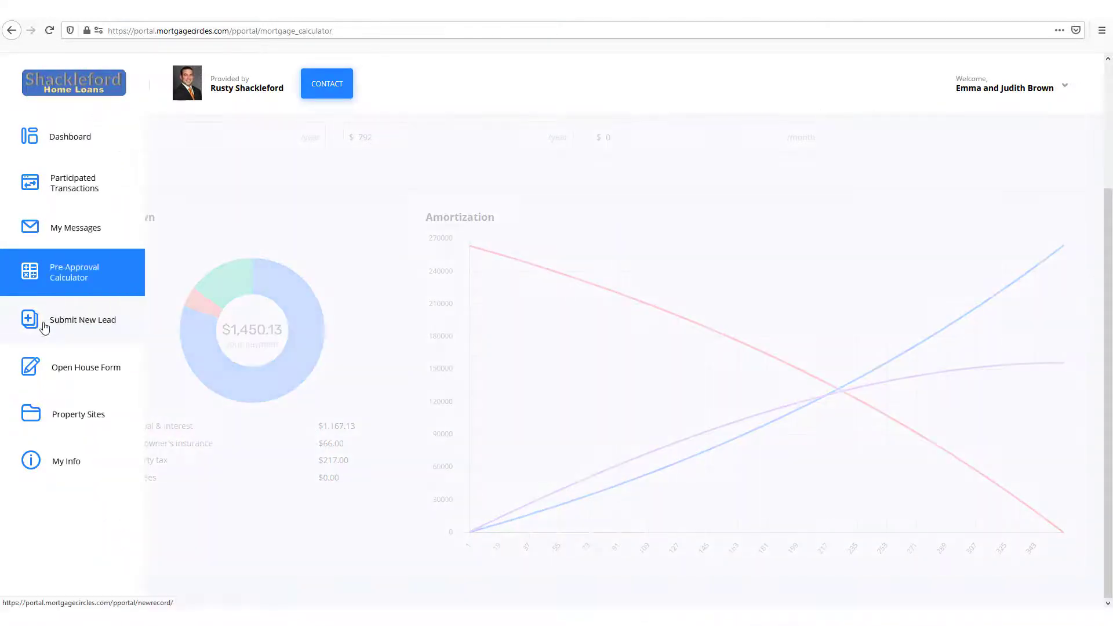
left_click(48, 328)
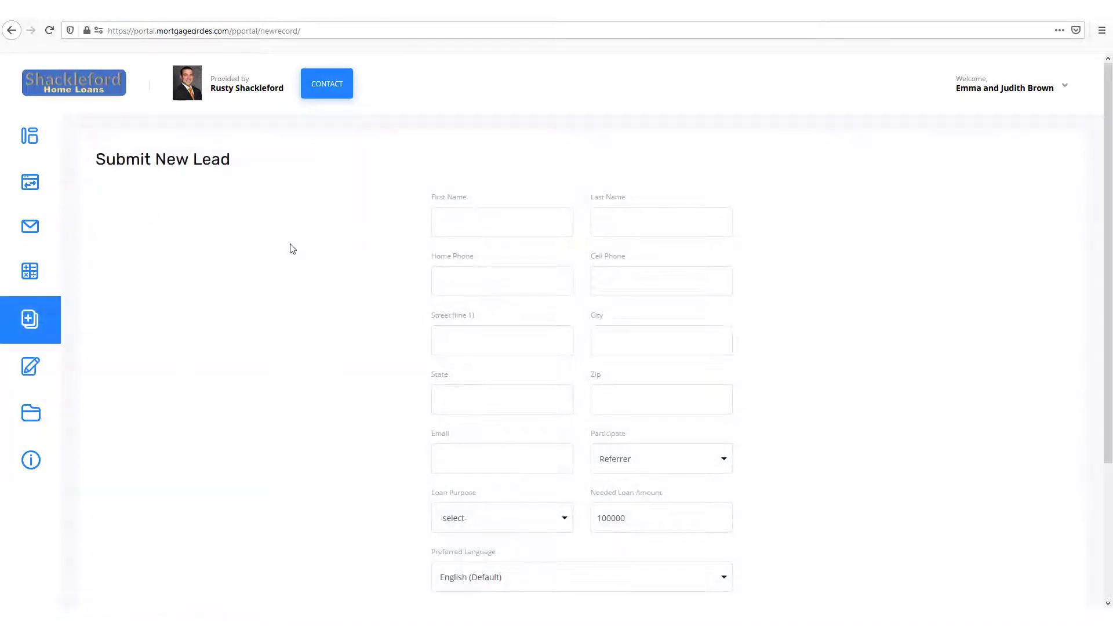
scroll(336, 231, "down", 1)
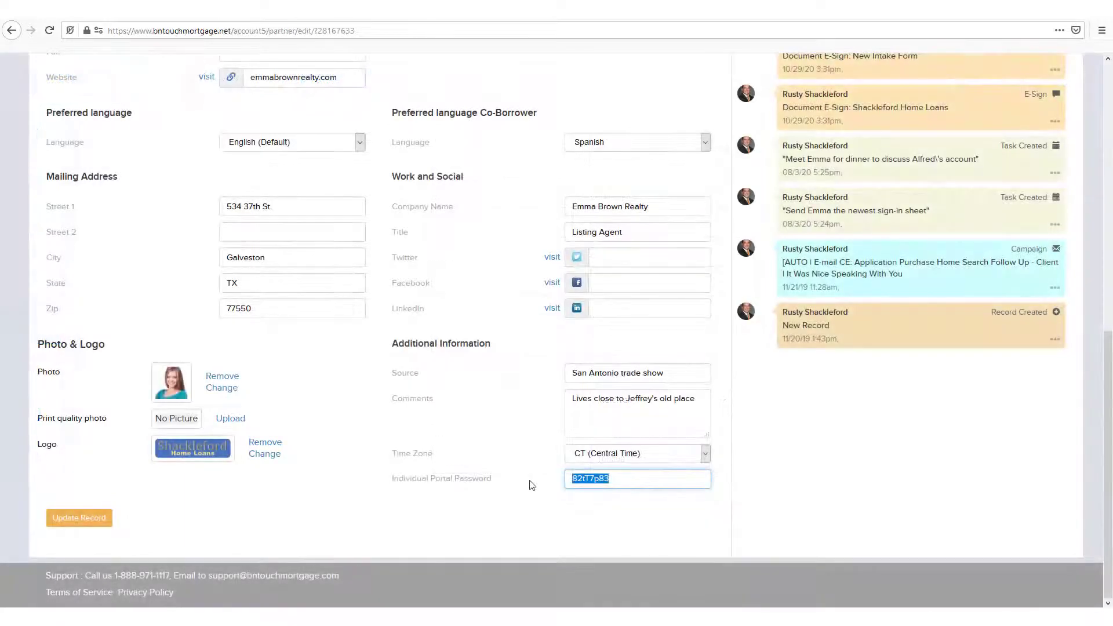
- Save the partner's updated contact record in BNTouch and open its Partnership Info
left_click(480, 525)
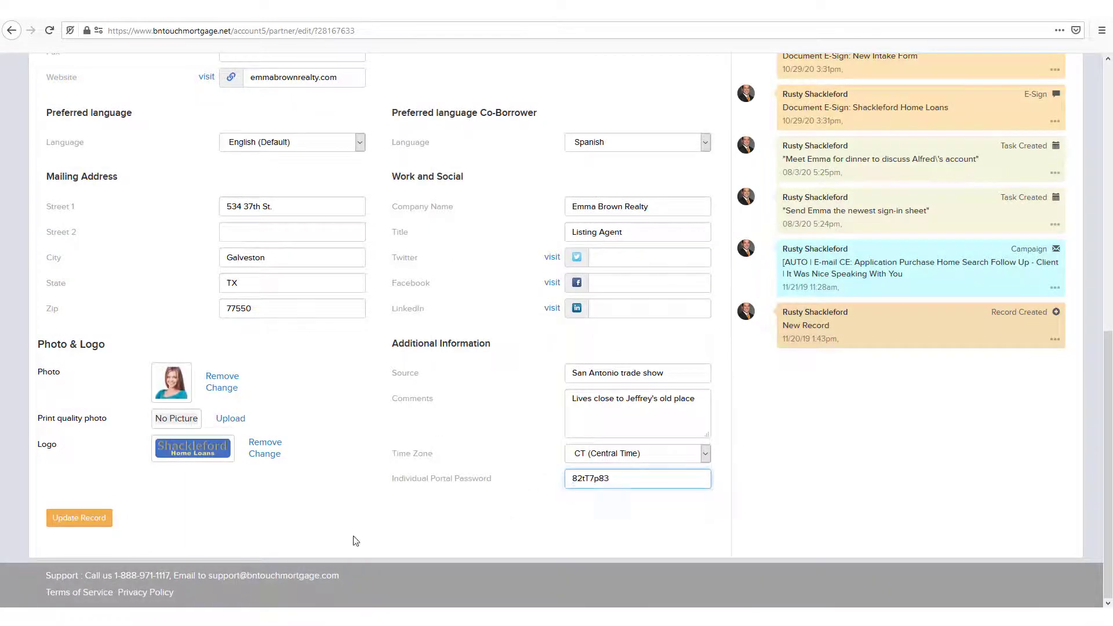
left_click(105, 526)
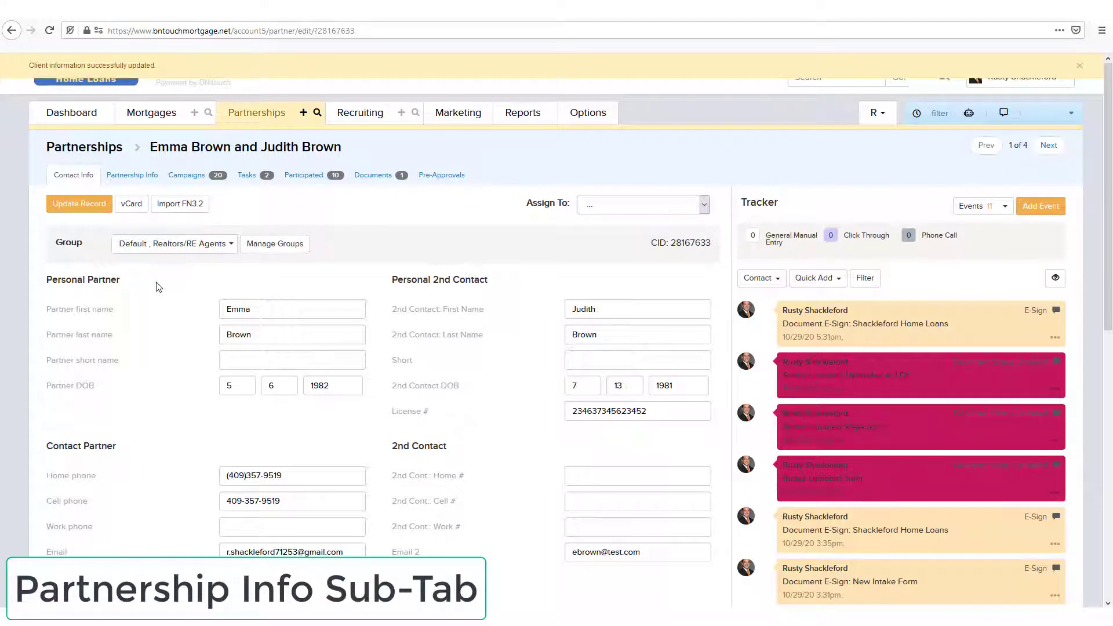
left_click(126, 177)
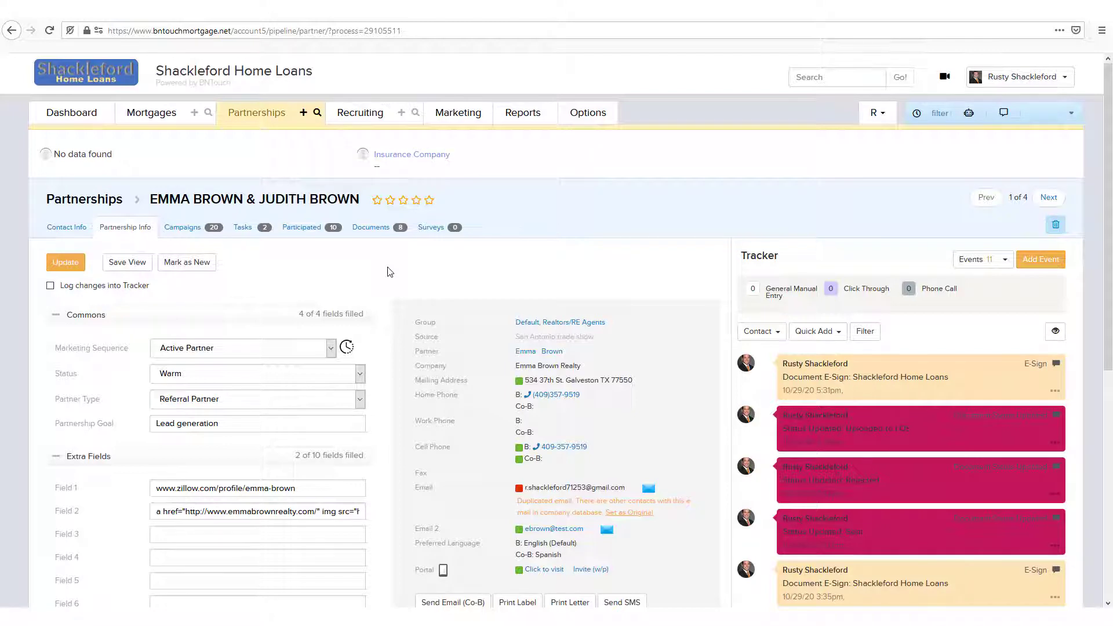
- Collapse and re-expand the Commons section, and collapse the Extra Fields section
left_click(175, 321)
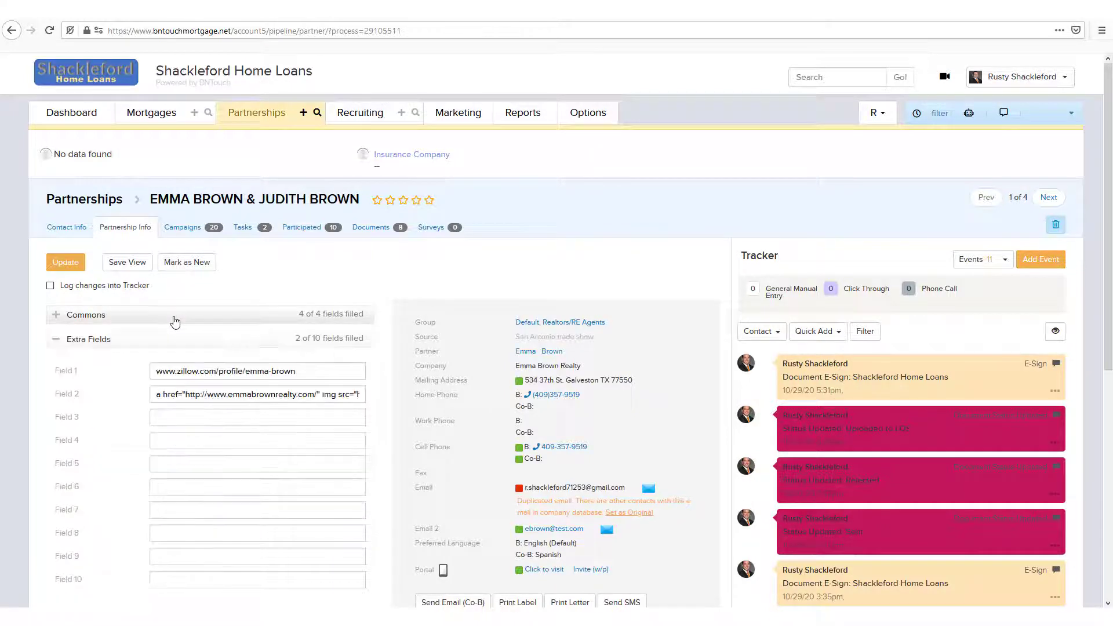
left_click(174, 322)
left_click(148, 457)
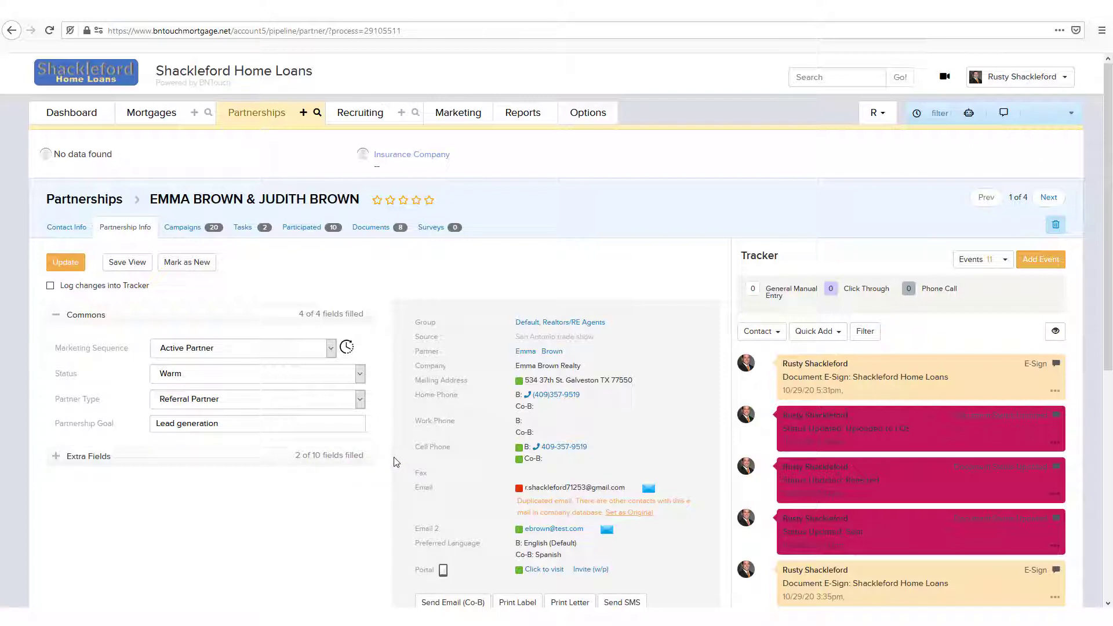
left_click(118, 269)
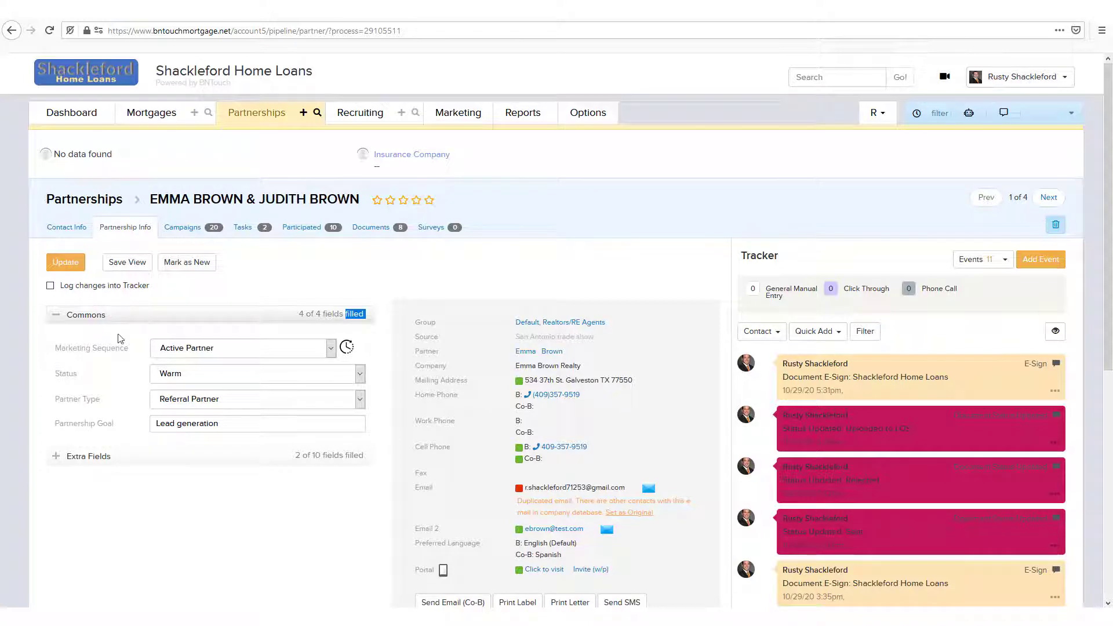
left_click(142, 467)
left_click(142, 467)
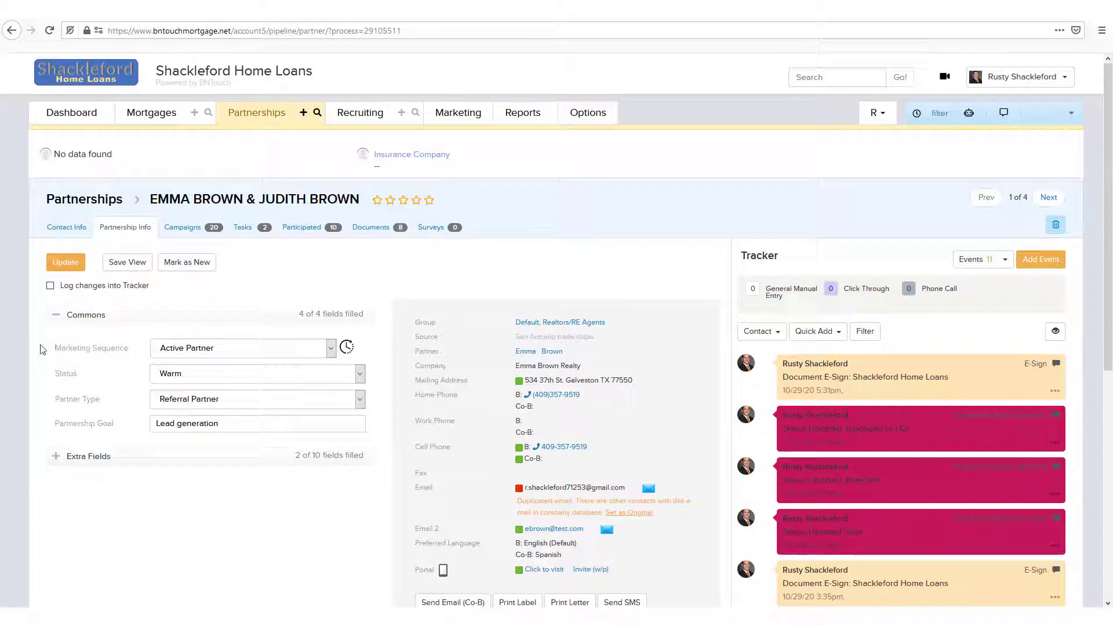
- Review the Marketing Sequence and Partner Type options, keeping Active Partner and Referral Partner, and place the cursor in Partnership Goal
left_click(280, 354)
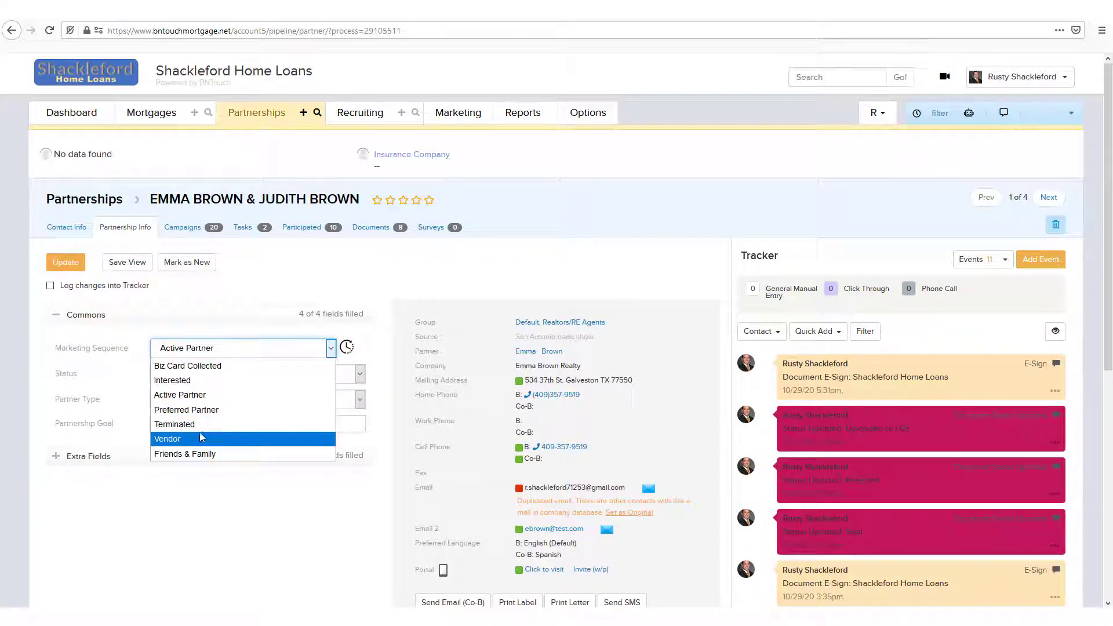
left_click(176, 393)
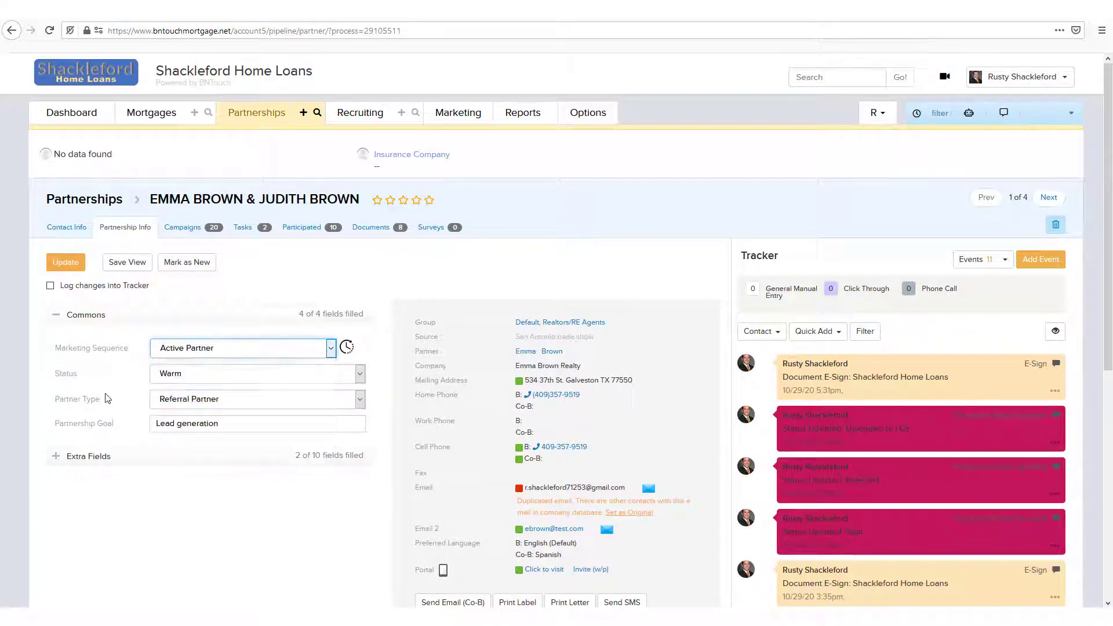
left_click(240, 400)
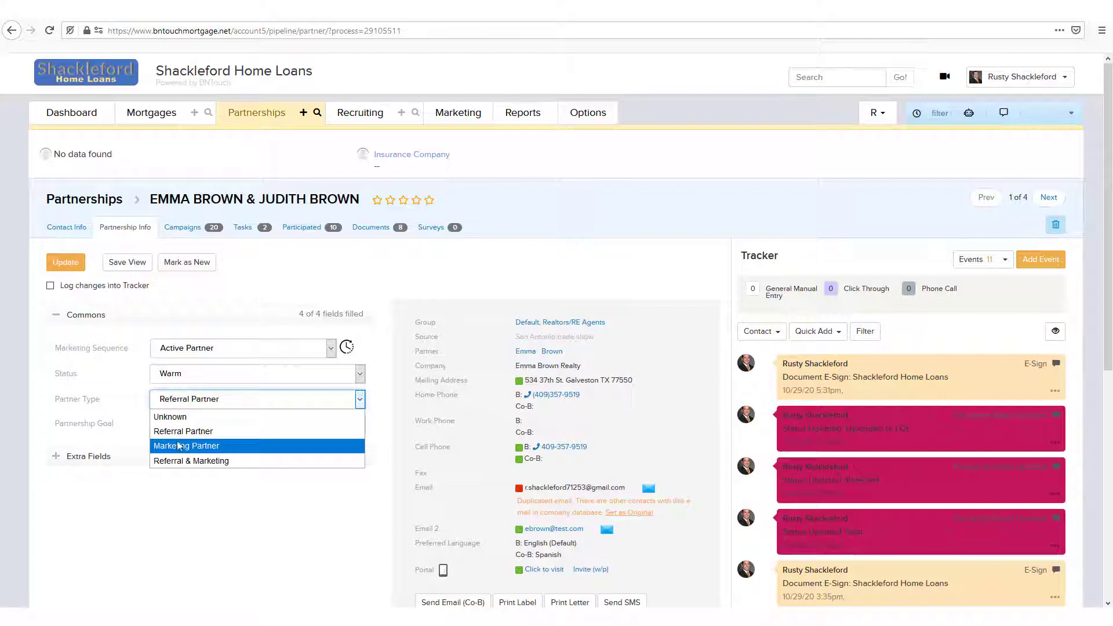
key("Tab")
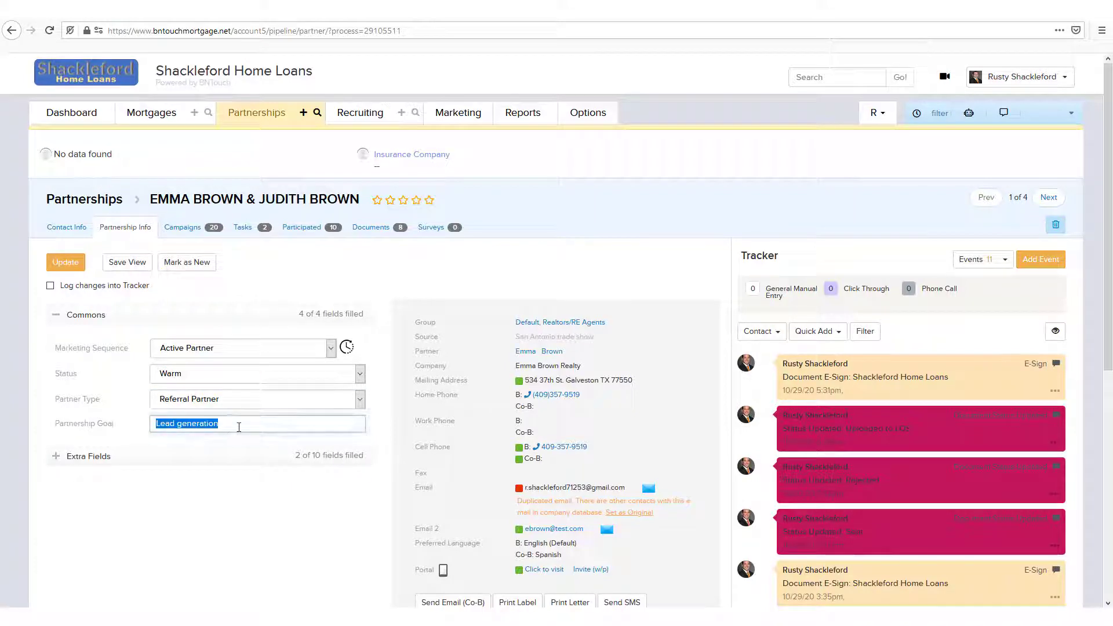
left_click(239, 427)
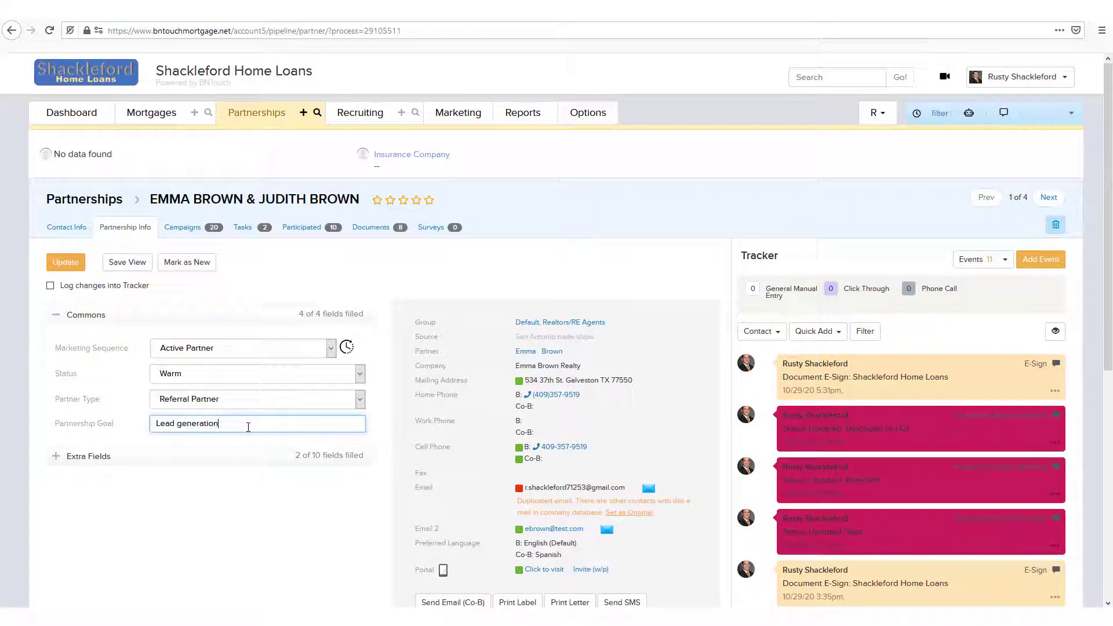
- Expand the Extra Fields section and look through its fields from Field 1 to Field 10
left_click(56, 457)
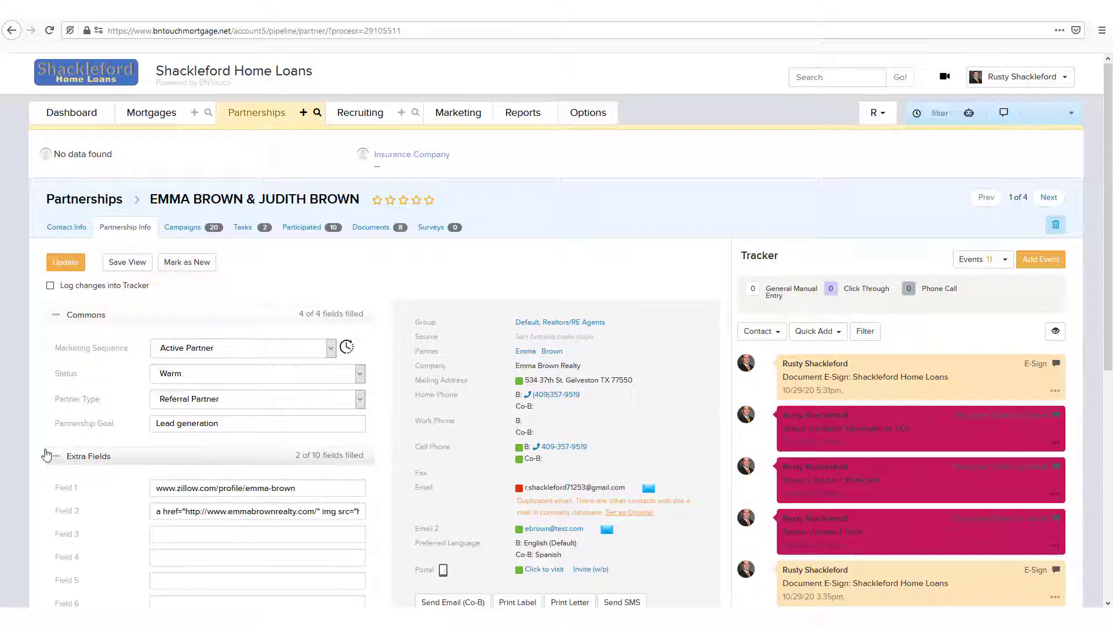
scroll(36, 477, "down", 1)
scroll(36, 478, "down", 2)
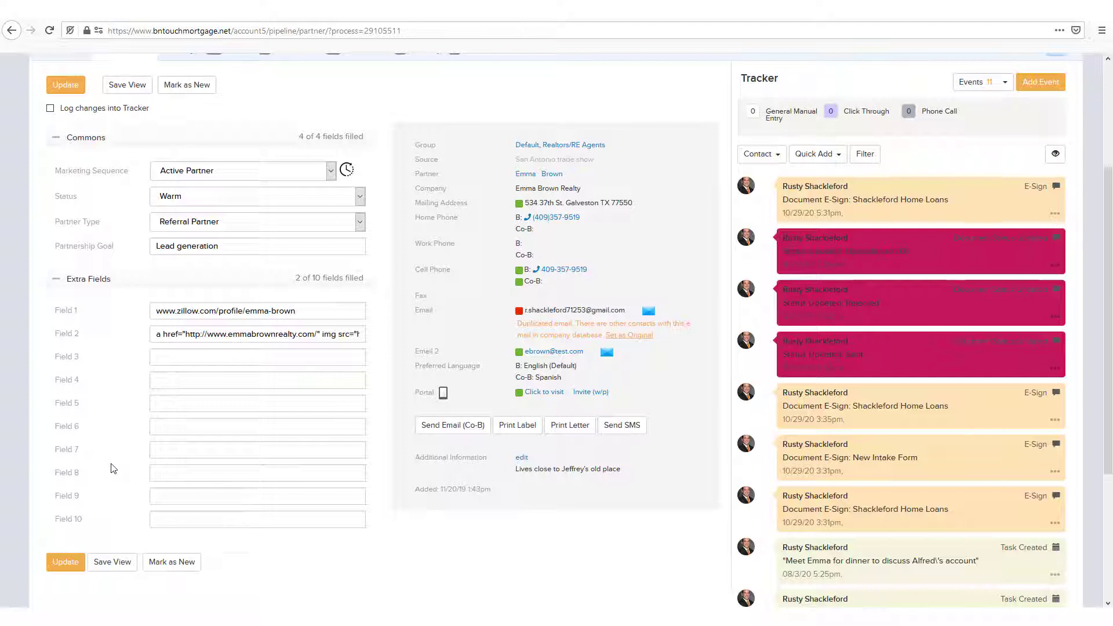
scroll(119, 458, "up", 2)
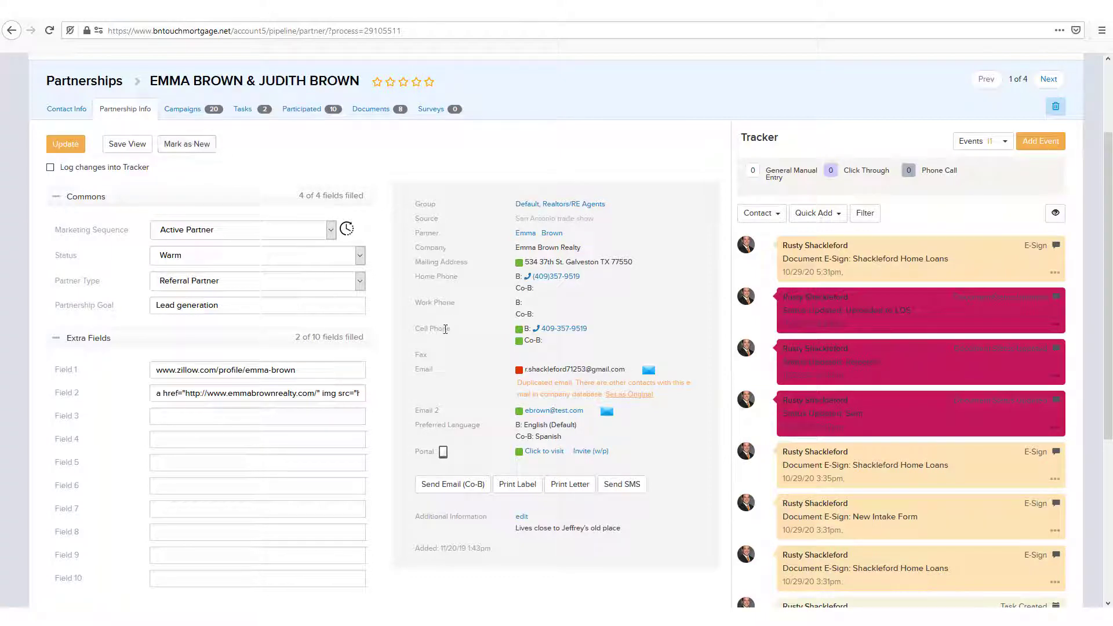
- Set the Partnership Goal to "Lead generation and development" and update the record with changes logged into the Tracker
scroll(446, 344, "up", 1)
scroll(447, 345, "up", 2)
type("an")
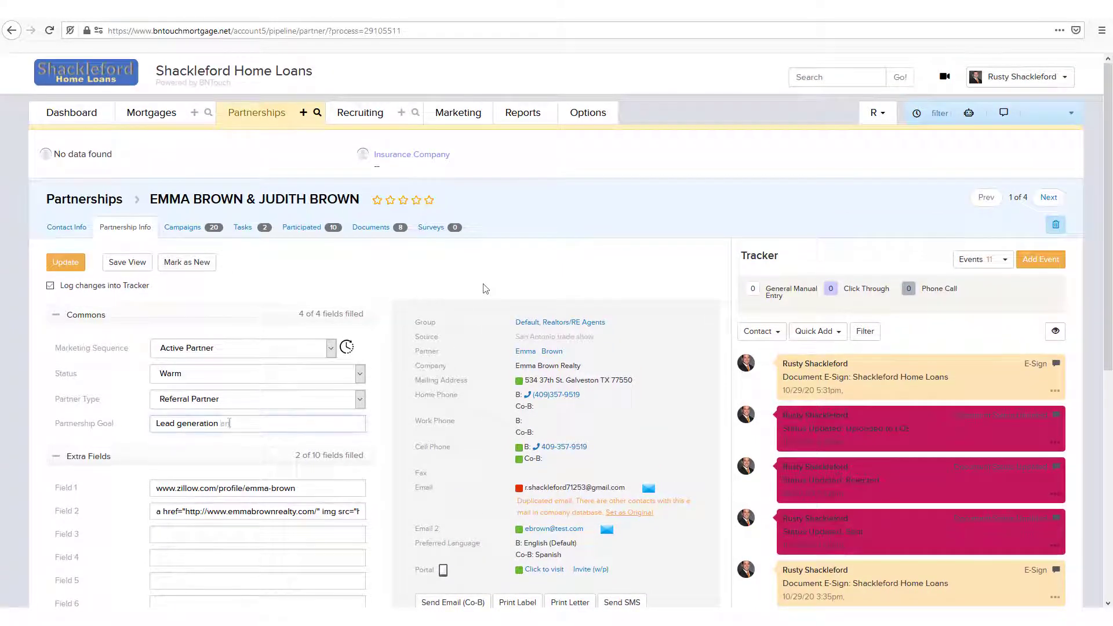
type("d development")
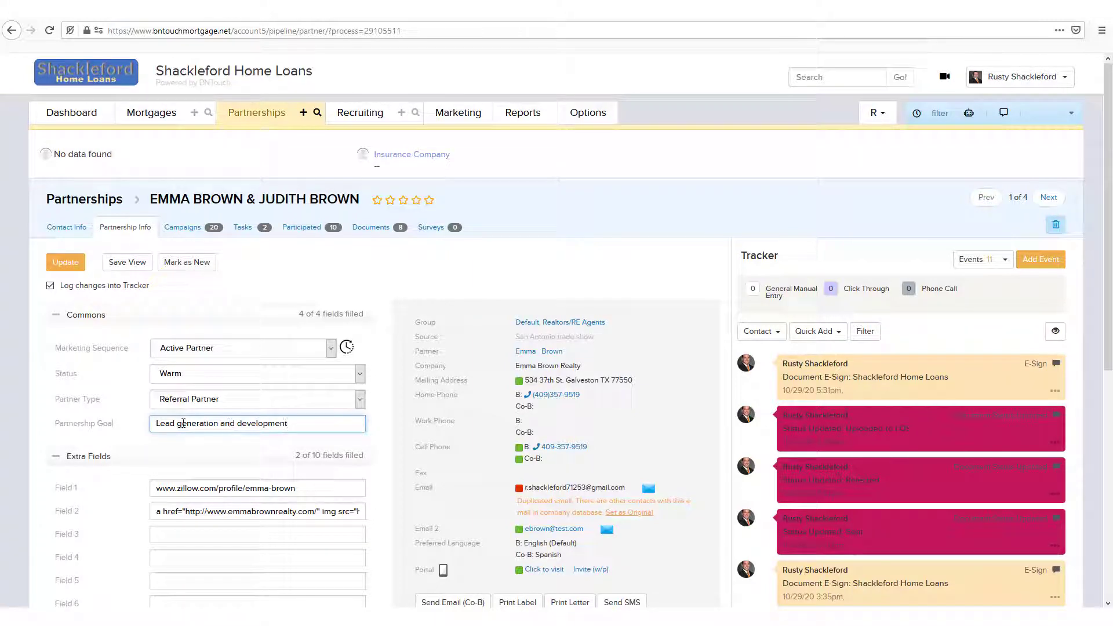
left_click(66, 263)
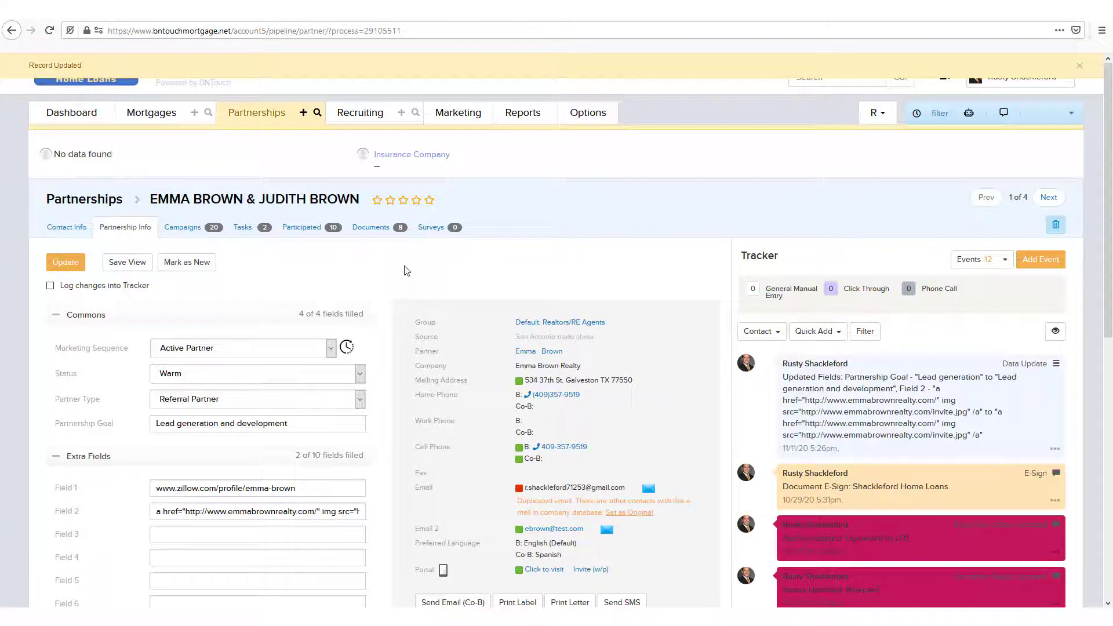
- Switch both cell phone entries, B and Co-B, to opted out in the partner's contact summary
scroll(407, 270, "down", 3)
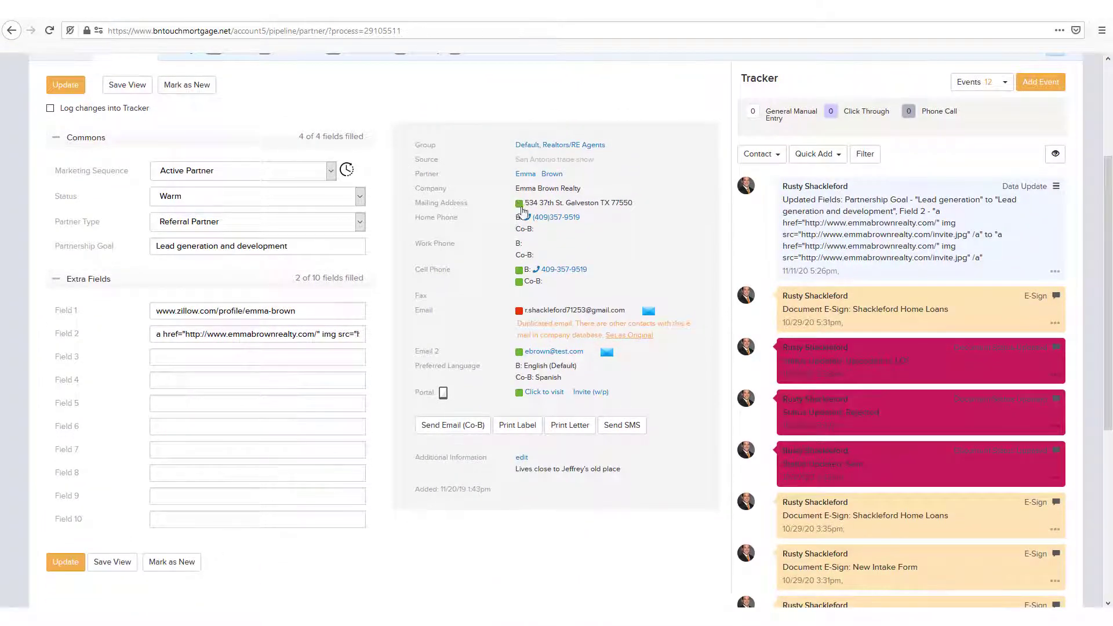
left_click(520, 271)
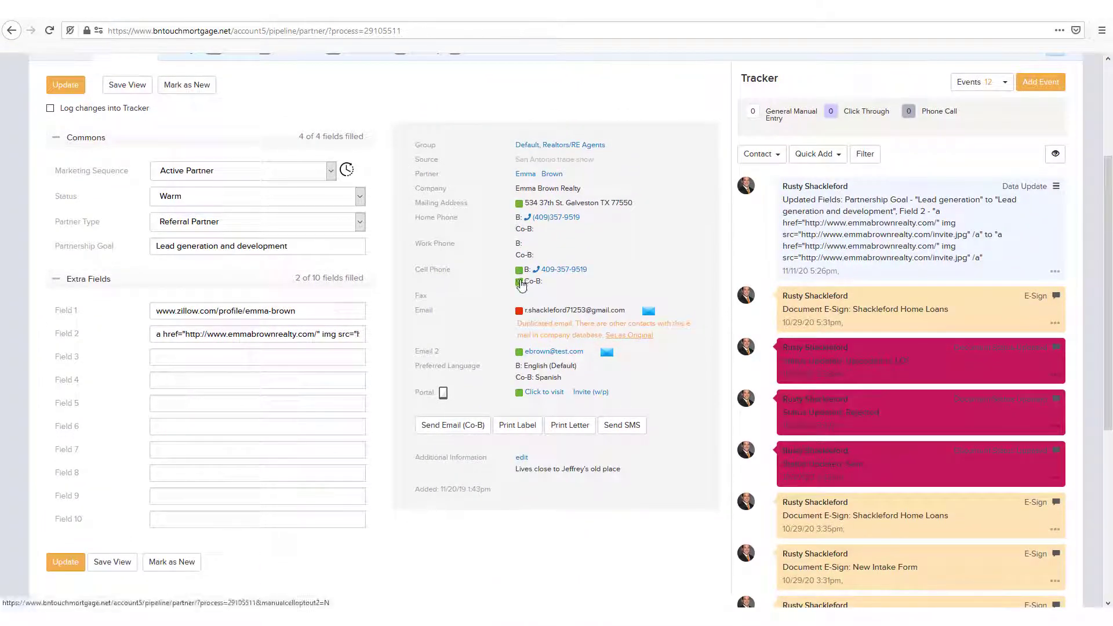
left_click(519, 282)
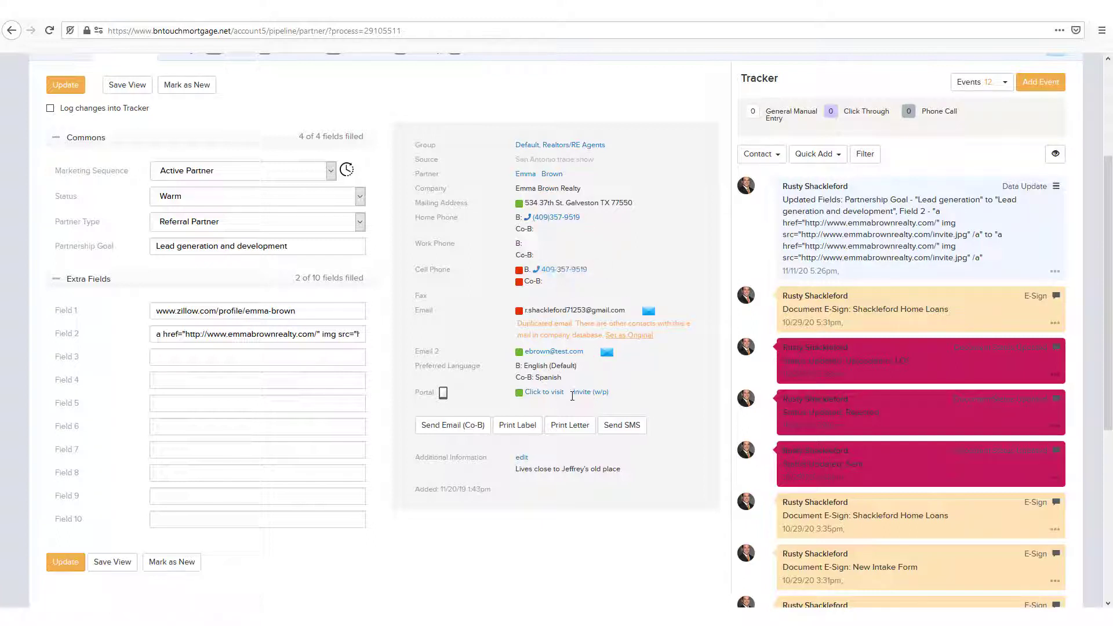
- Open the portal invitation from the partner's record, and visit the partner portal to examine its Updated Transactions
left_click(591, 392)
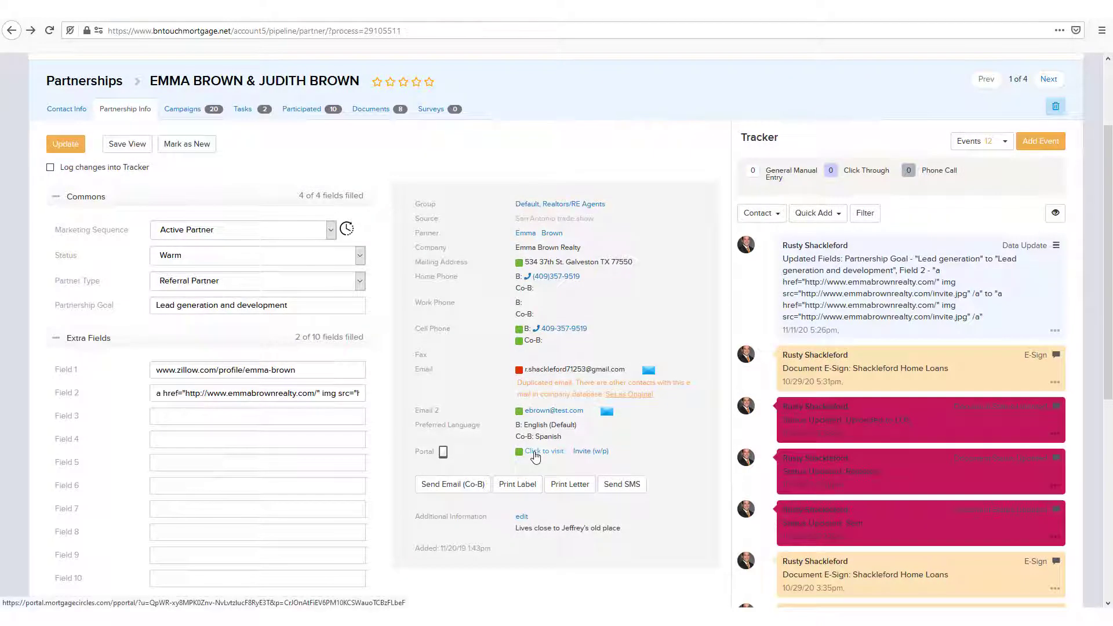
left_click(535, 457)
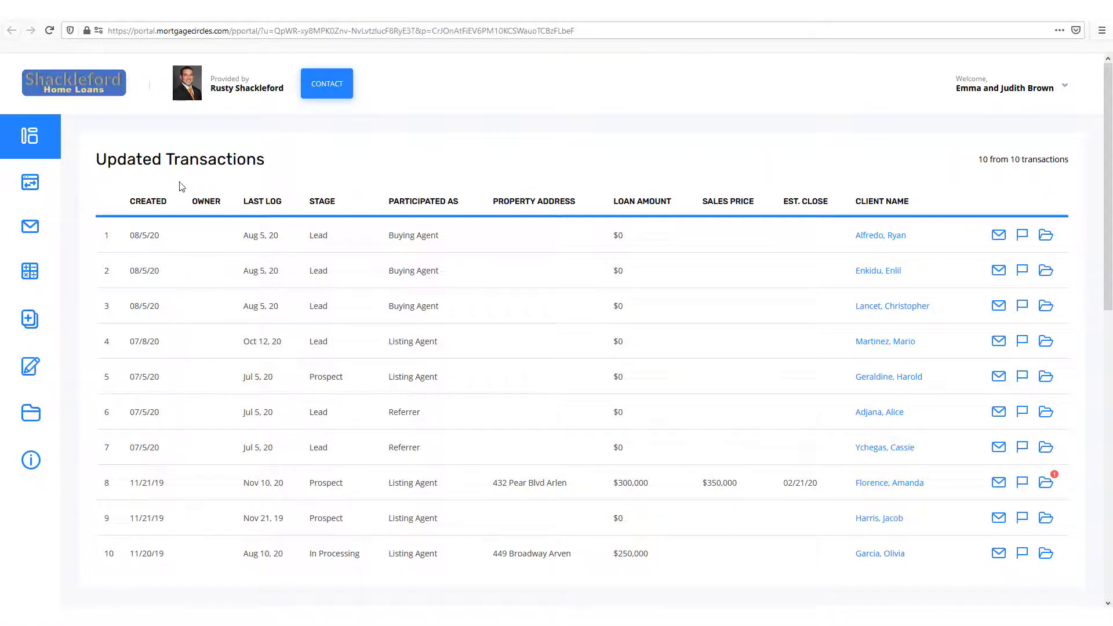
mouse_move(31, 185)
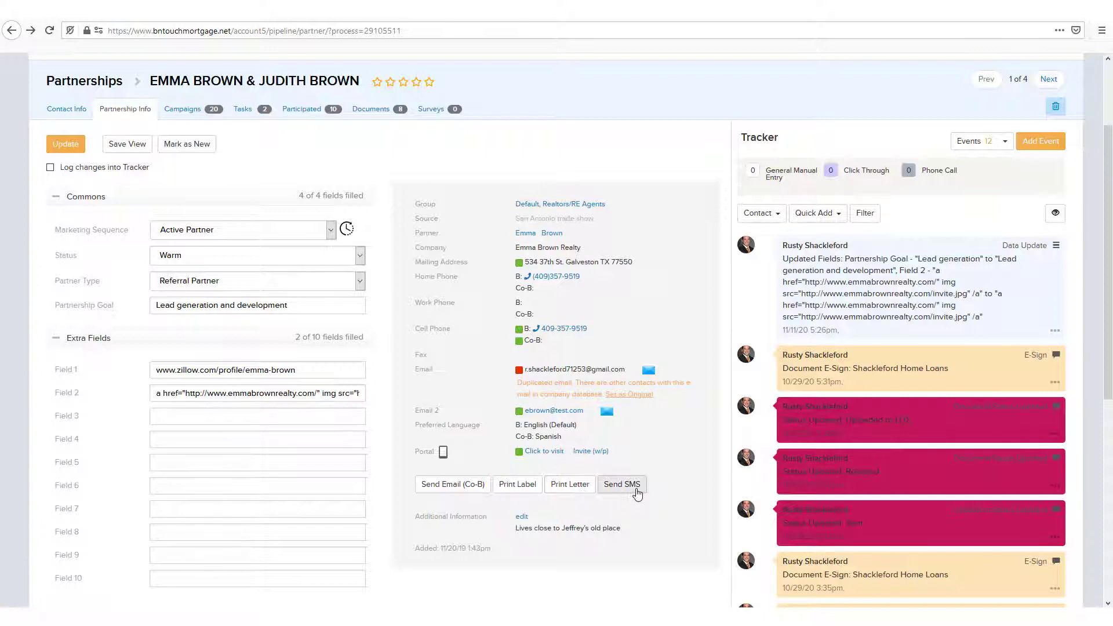
- Start a new SMS from the partner's record in BNTouch, greeting the partner with "Hello," and their first name
left_click(637, 492)
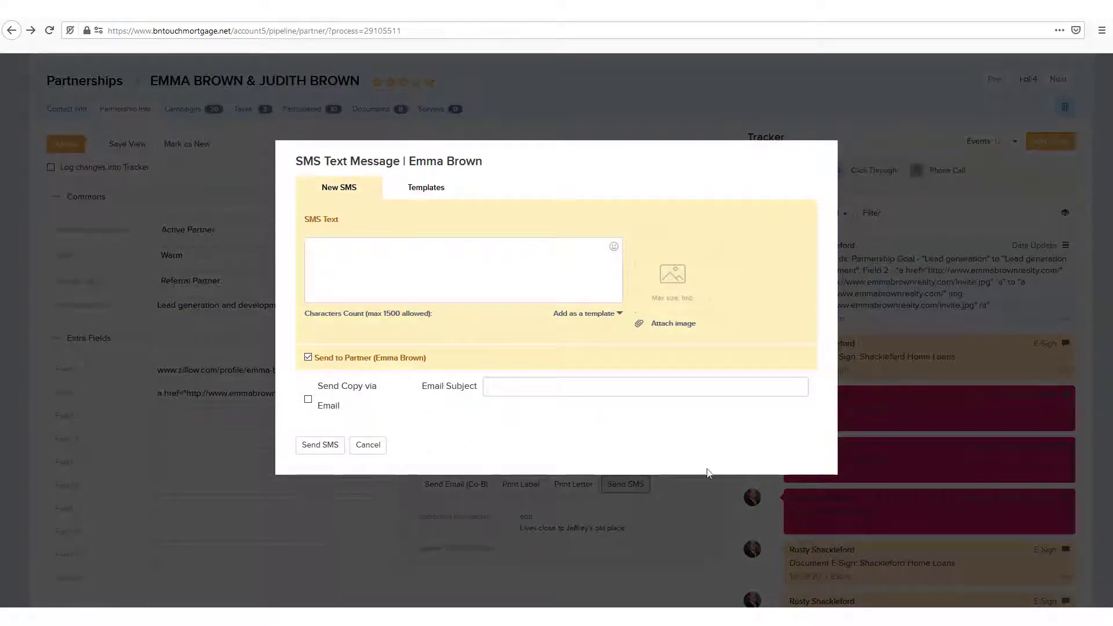
left_click(462, 269)
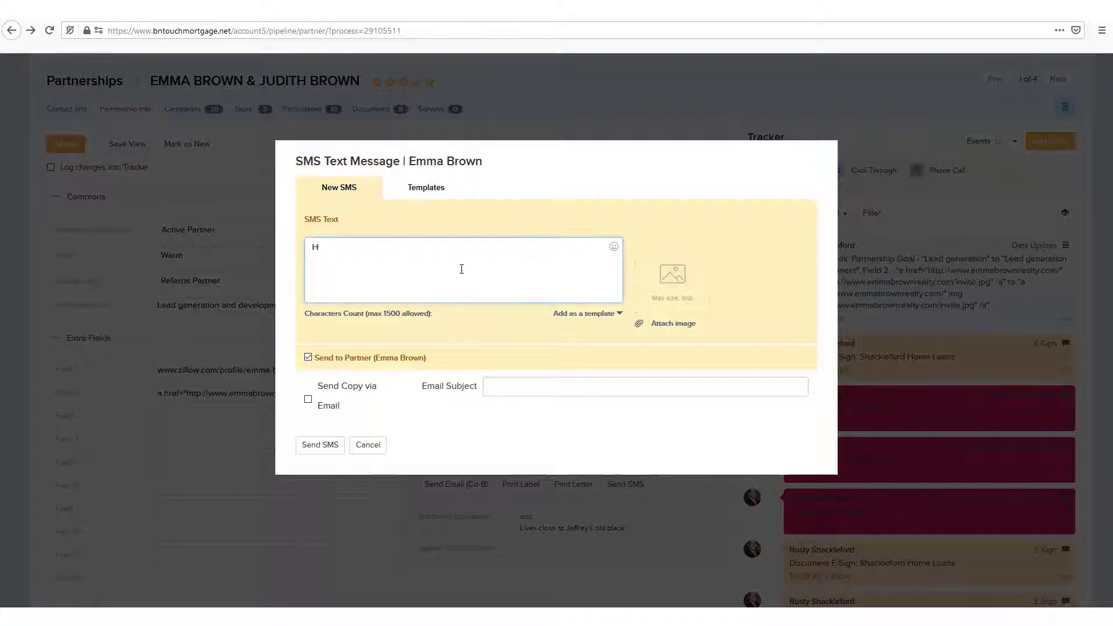
type("Hello, Emma!")
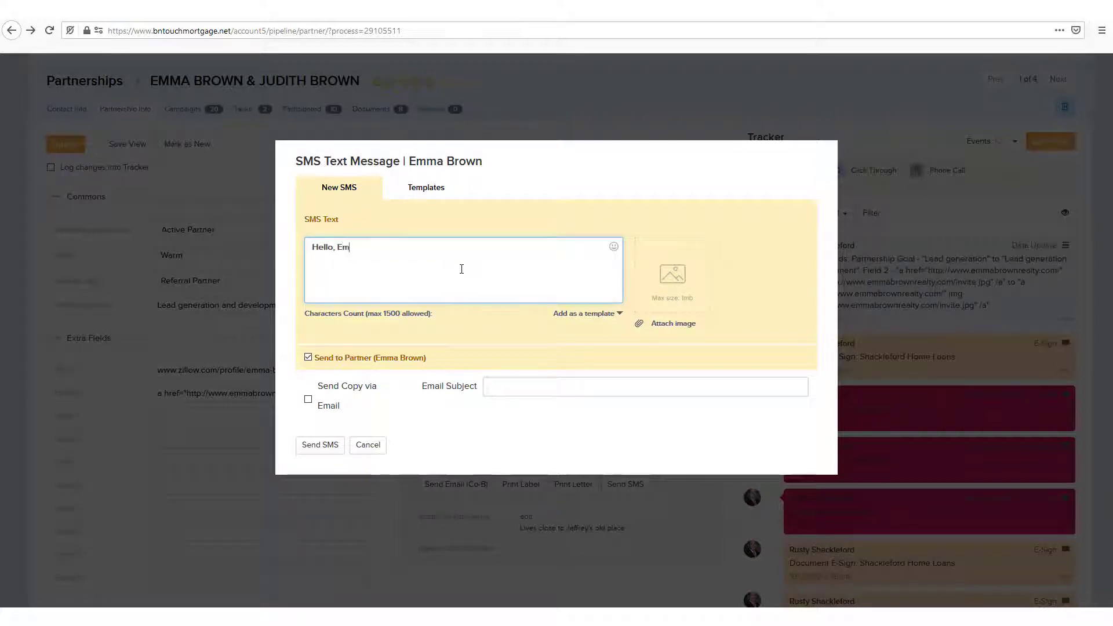